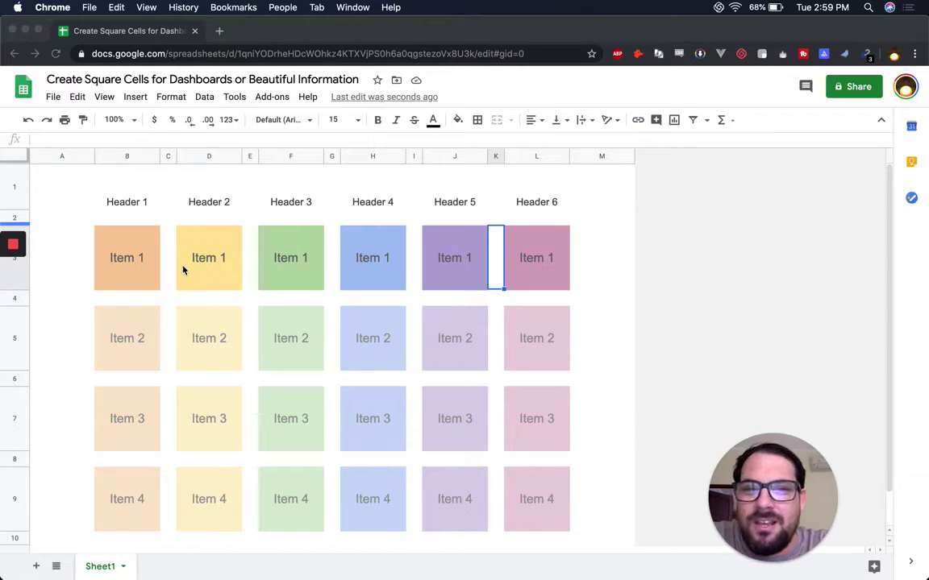
Insert a new blank sheet, Sheet2, with Shift+F11
{"action": "left_click", "coordinate": [112, 261]}
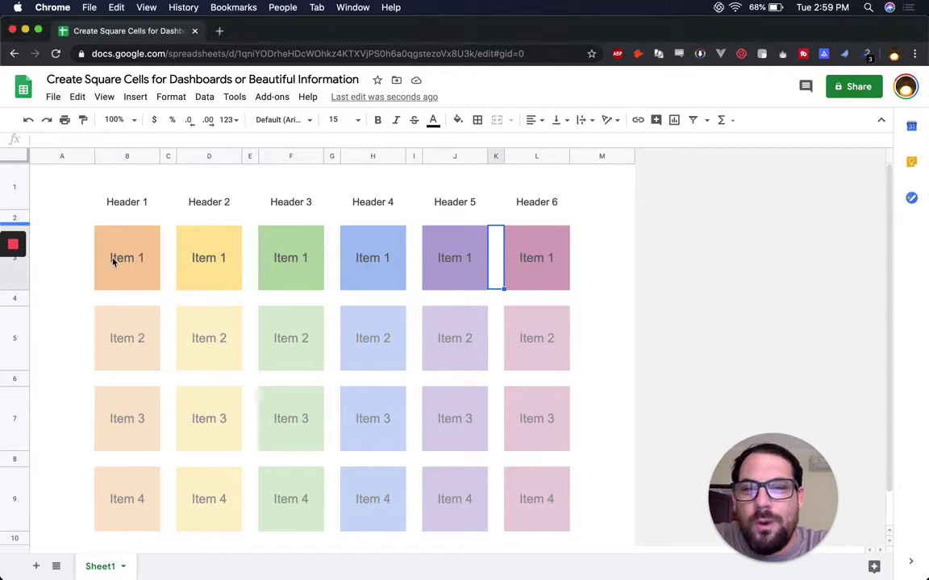
{"action": "left_click", "coordinate": [214, 259]}
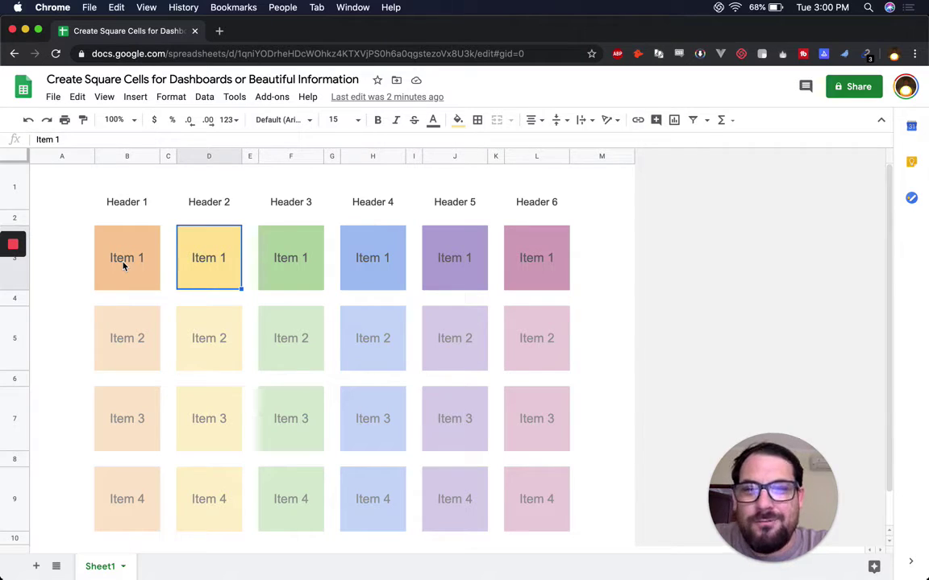
{"action": "key", "text": "shift+F11"}
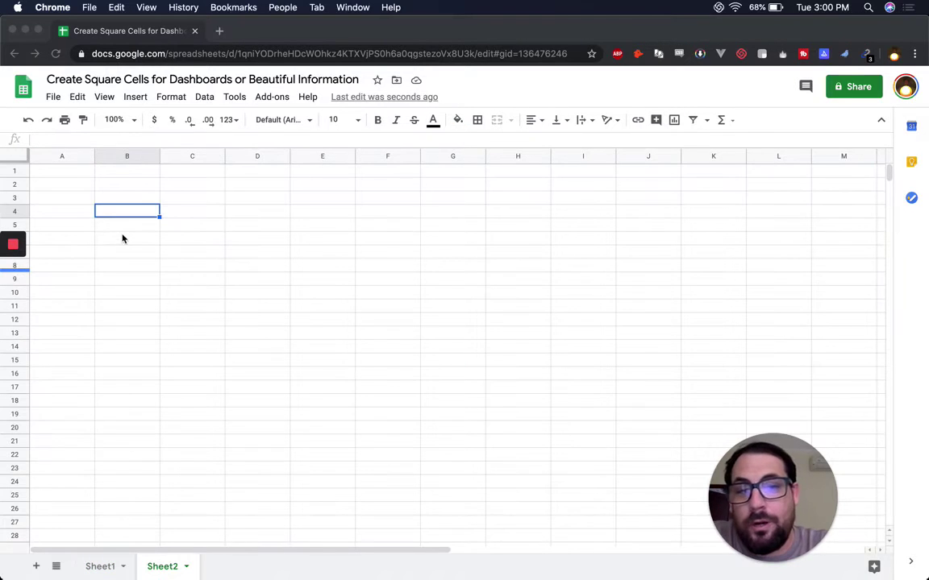
Check column C's current 100-pixel width, leaving it unchanged
{"action": "left_click", "coordinate": [192, 214]}
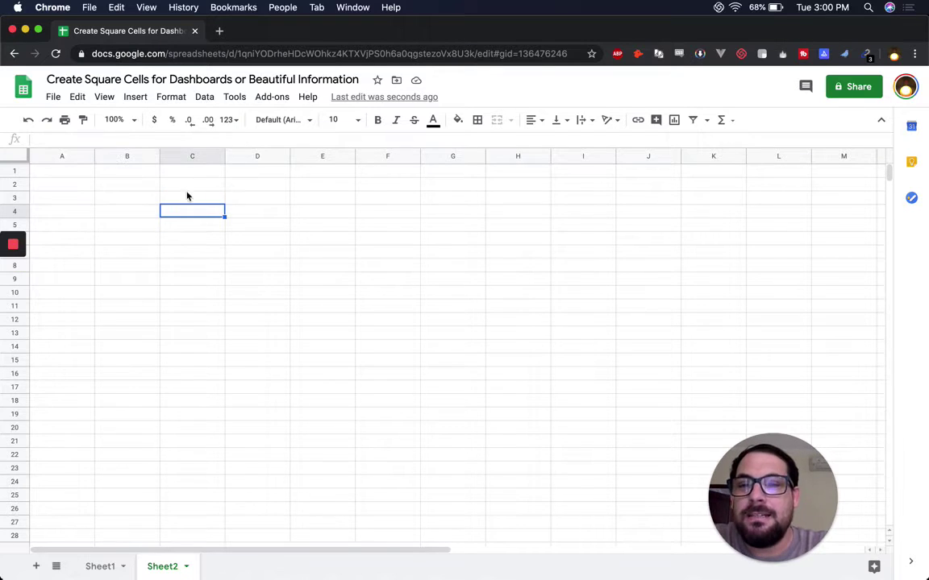
{"action": "left_click", "coordinate": [189, 157]}
{"action": "right_click", "coordinate": [189, 160]}
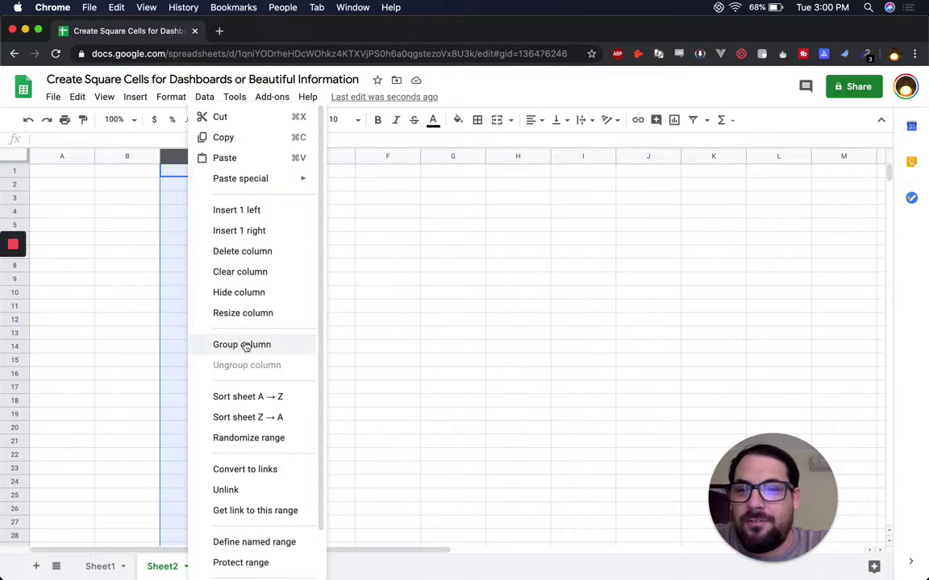
{"action": "left_click", "coordinate": [245, 317]}
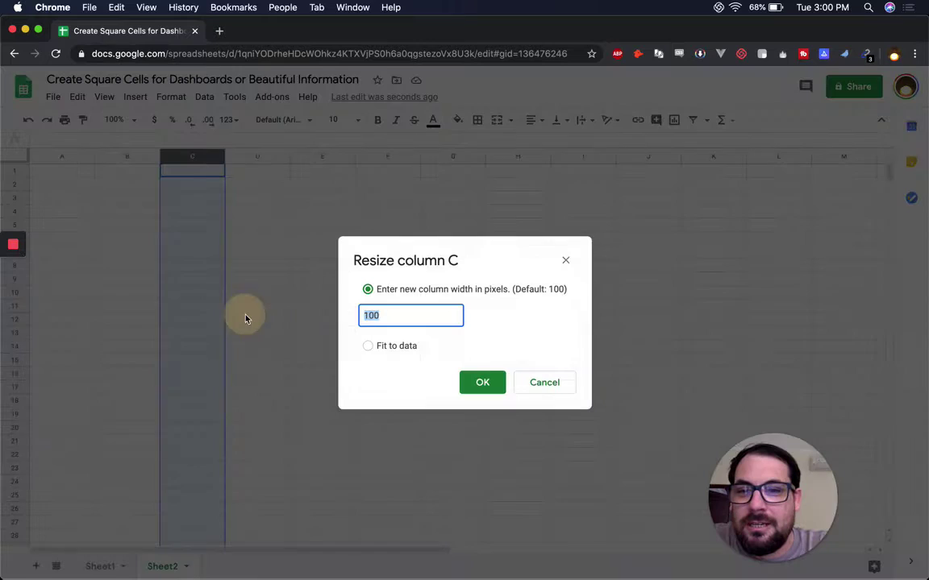
{"action": "double_click", "coordinate": [408, 312]}
{"action": "key", "text": "Escape"}
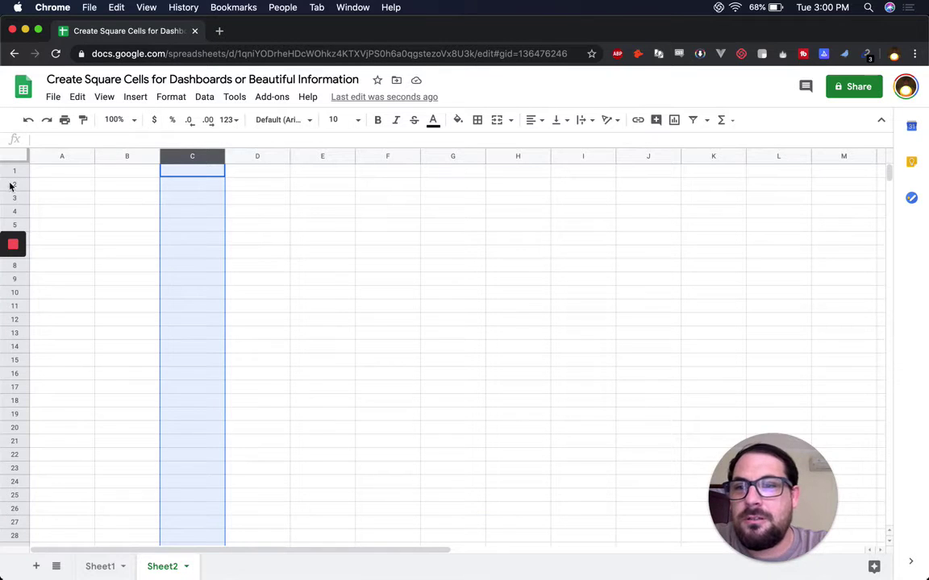
Set row 2 to an exact height of 100 pixels so C2 becomes square
{"action": "left_click", "coordinate": [15, 185]}
{"action": "right_click", "coordinate": [16, 184]}
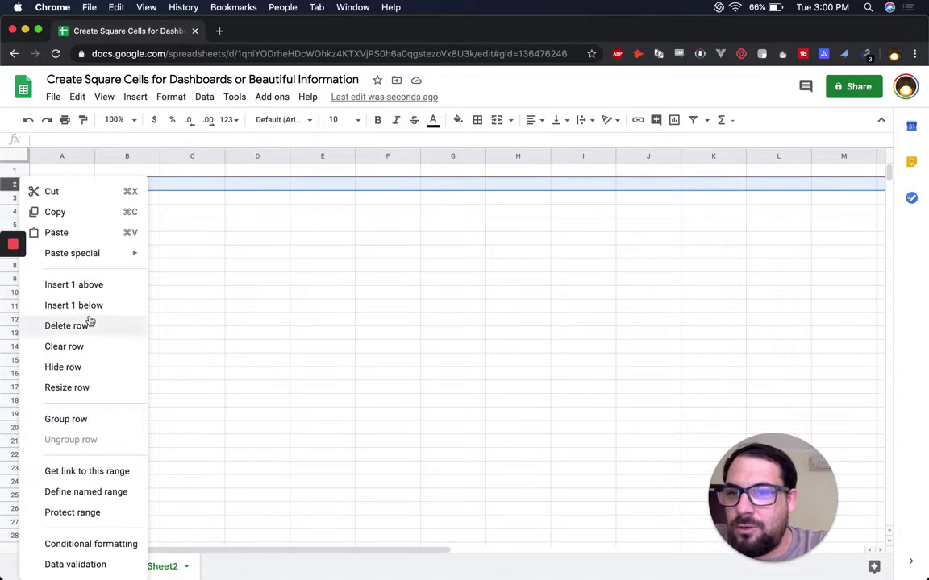
{"action": "left_click", "coordinate": [83, 385]}
{"action": "left_click", "coordinate": [432, 316]}
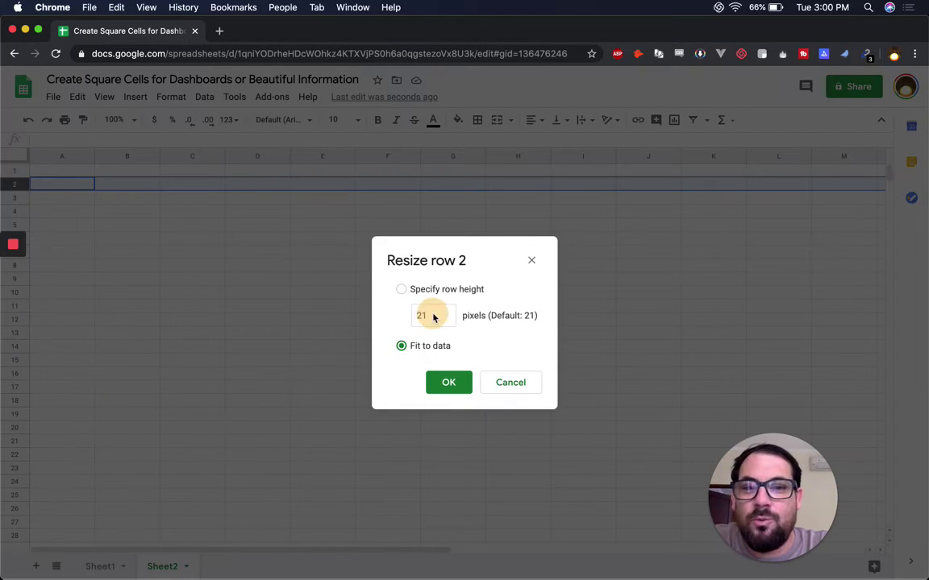
{"action": "left_click", "coordinate": [433, 315]}
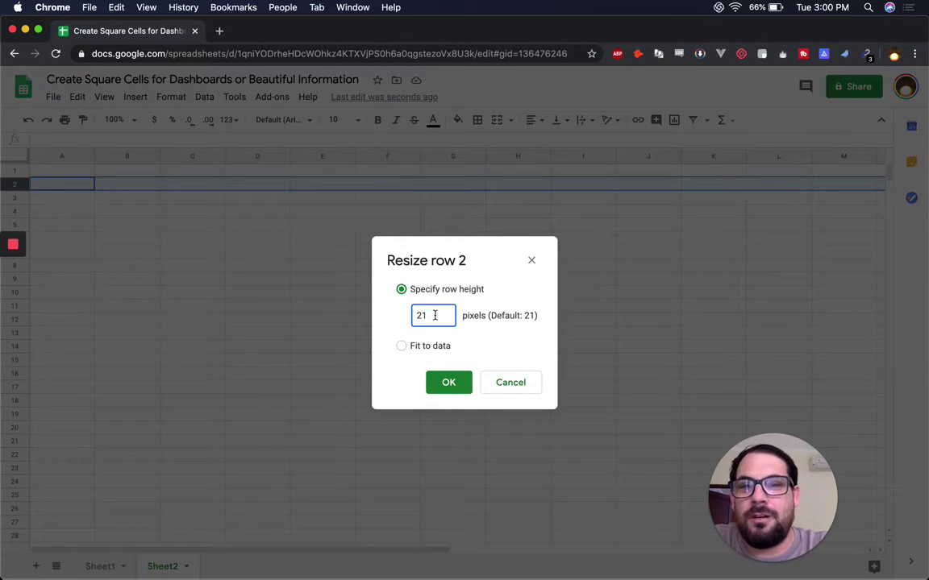
{"action": "left_click_drag", "start_coordinate": [434, 315], "coordinate": [371, 321]}
{"action": "type", "text": "1"}
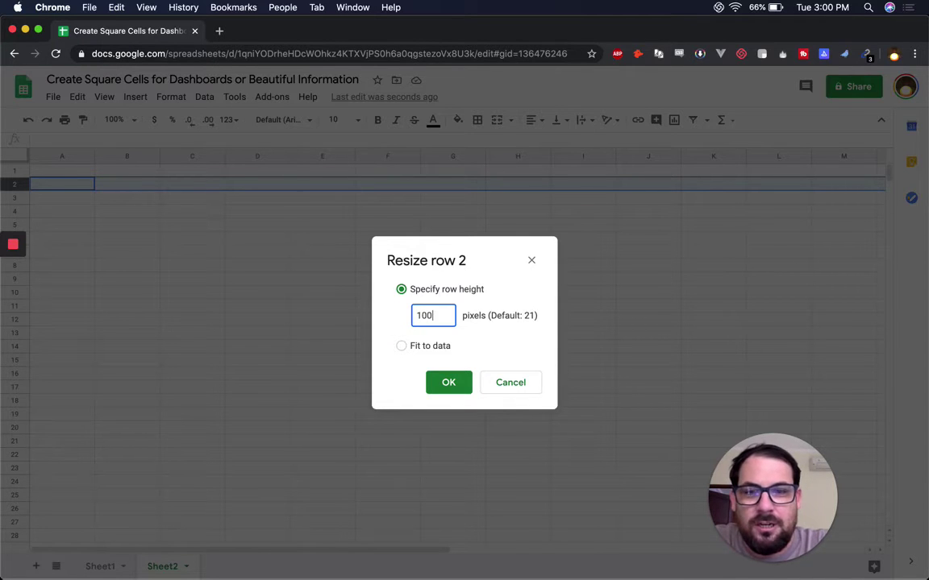
{"action": "type", "text": "00"}
{"action": "left_click", "coordinate": [446, 382]}
{"action": "left_click", "coordinate": [177, 224]}
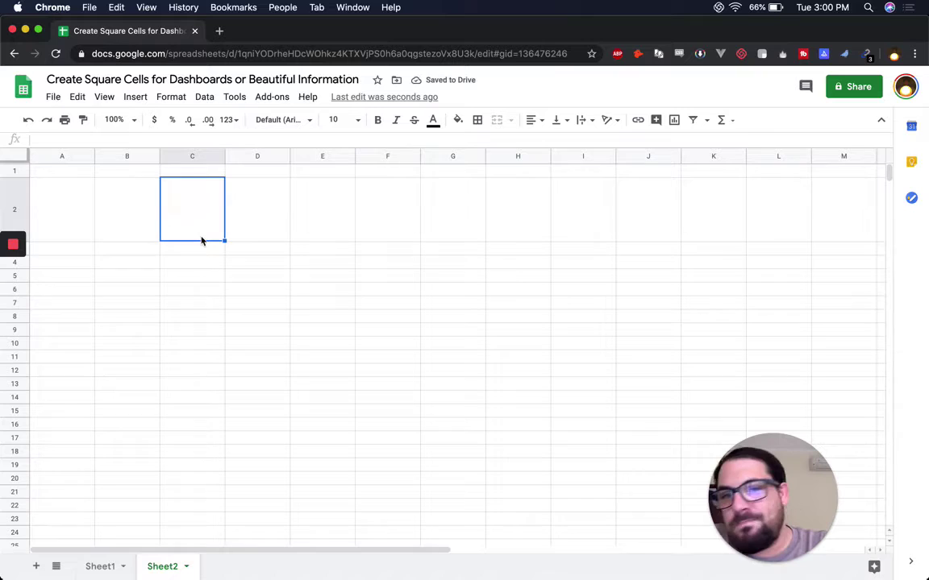
On Sheet1, try moving gap column C before Header 1, then undo it
{"action": "left_click", "coordinate": [110, 568]}
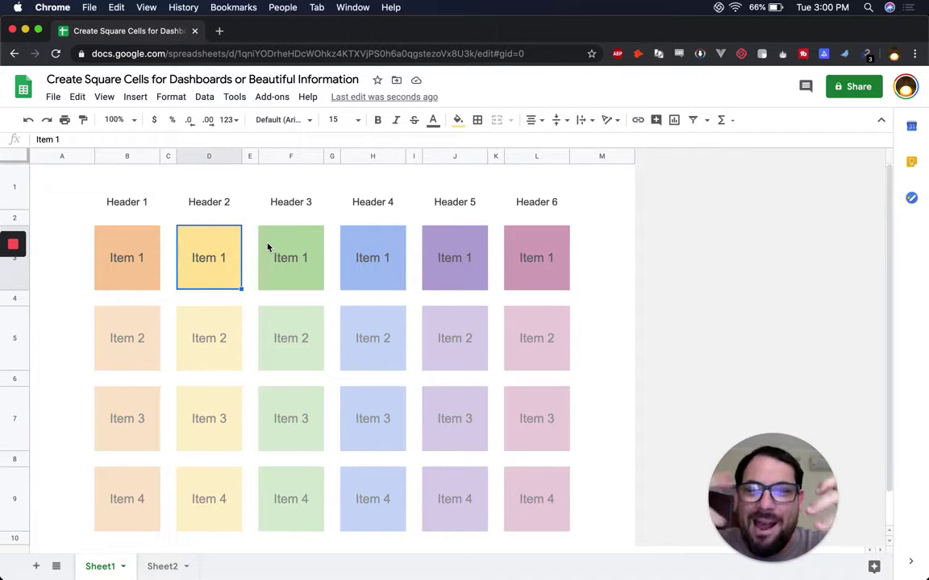
{"action": "left_click", "coordinate": [167, 155]}
{"action": "right_click", "coordinate": [164, 157]}
{"action": "key", "text": "Escape"}
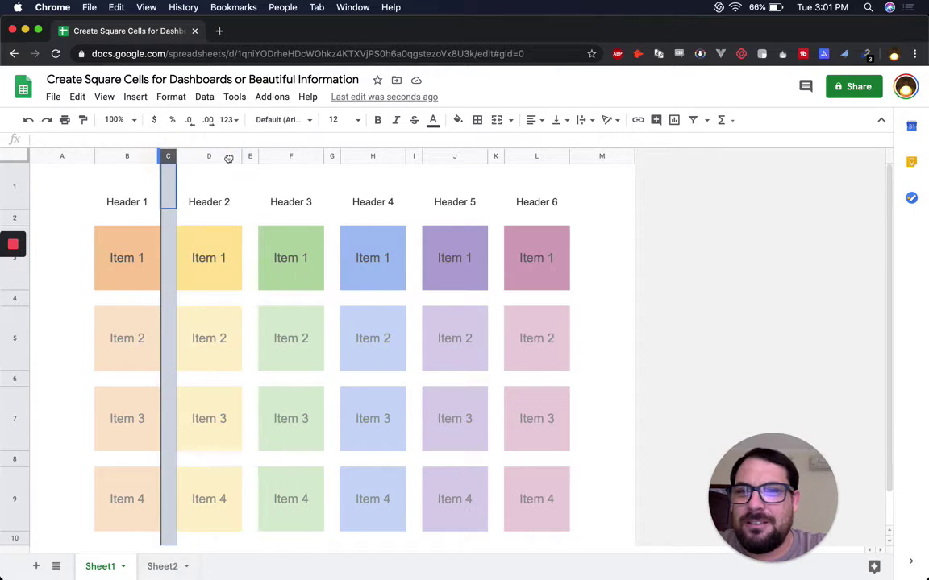
{"action": "left_click_drag", "start_coordinate": [165, 156], "coordinate": [97, 156]}
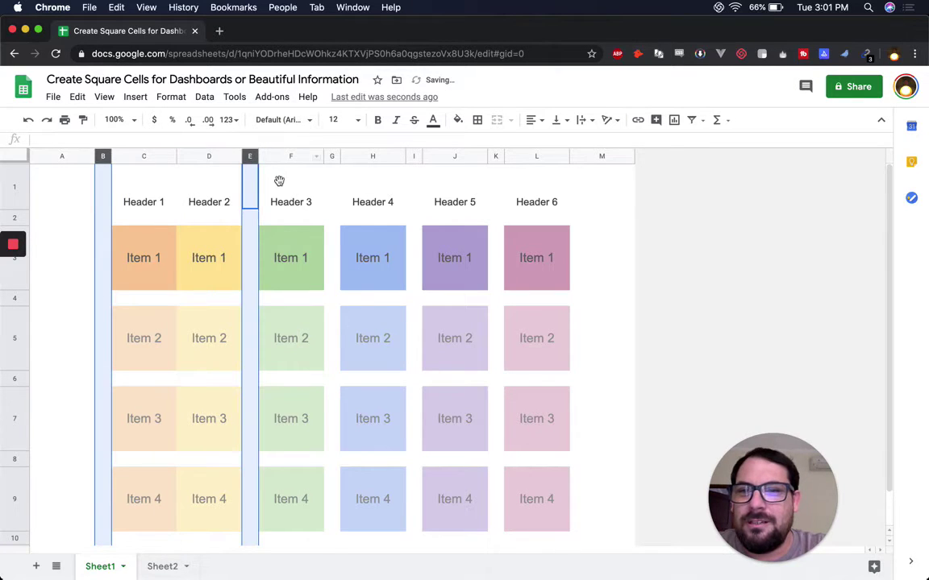
{"action": "key", "text": "super+z"}
Drag three narrow gap columns left so Header 1's tiles sit beside Header 2's
{"action": "left_click", "coordinate": [331, 155]}
{"action": "left_click_drag", "start_coordinate": [331, 156], "coordinate": [104, 153]}
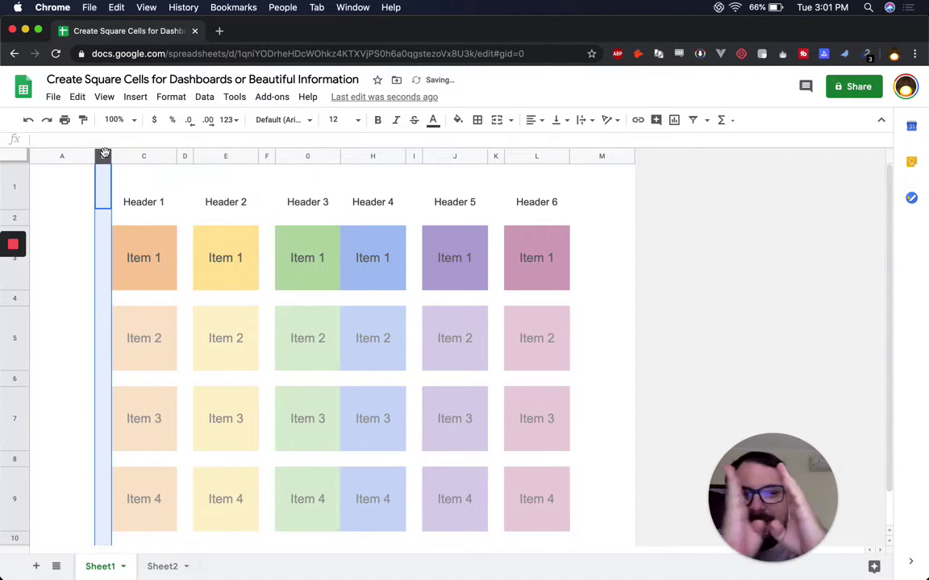
{"action": "left_click", "coordinate": [266, 156]}
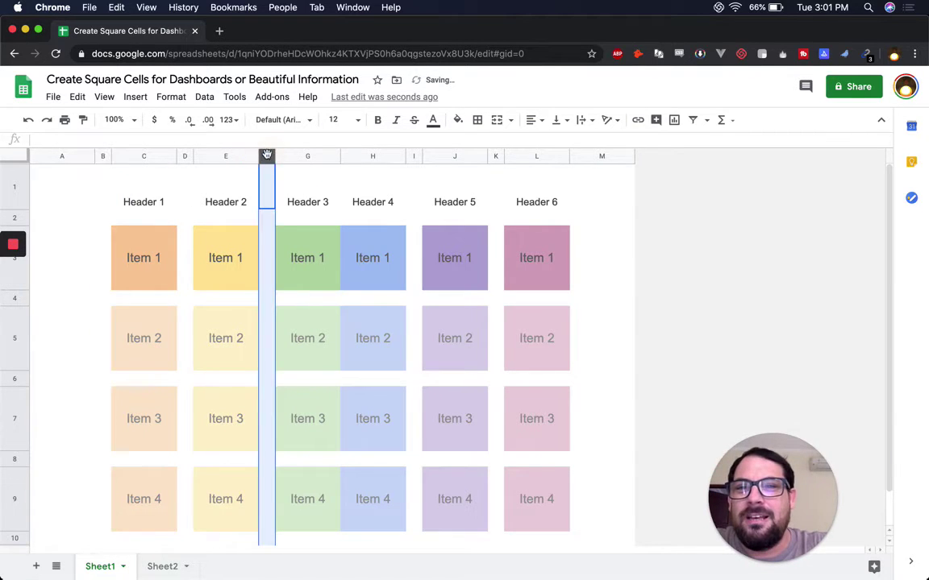
{"action": "left_click_drag", "start_coordinate": [147, 153], "coordinate": [122, 153]}
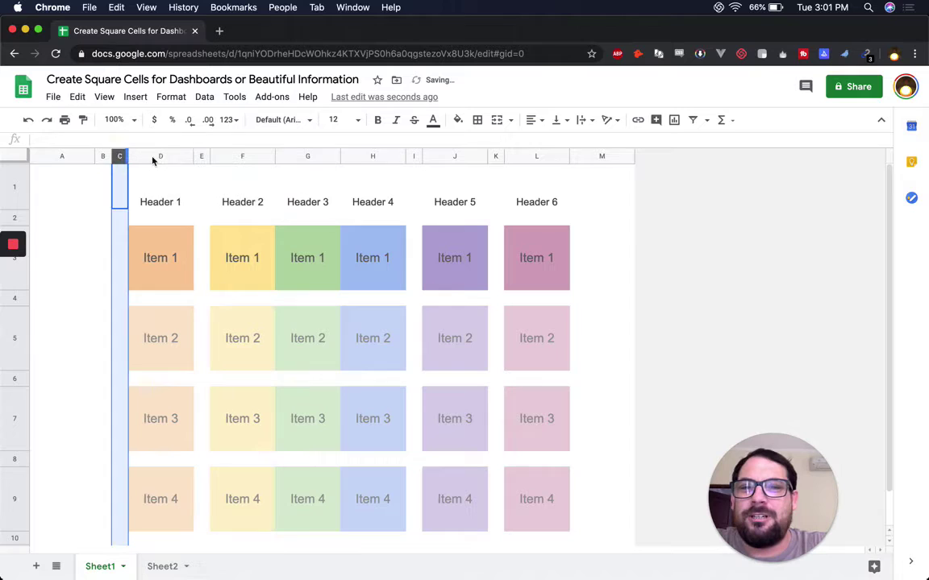
{"action": "left_click", "coordinate": [198, 156]}
{"action": "left_click_drag", "start_coordinate": [199, 156], "coordinate": [139, 156]}
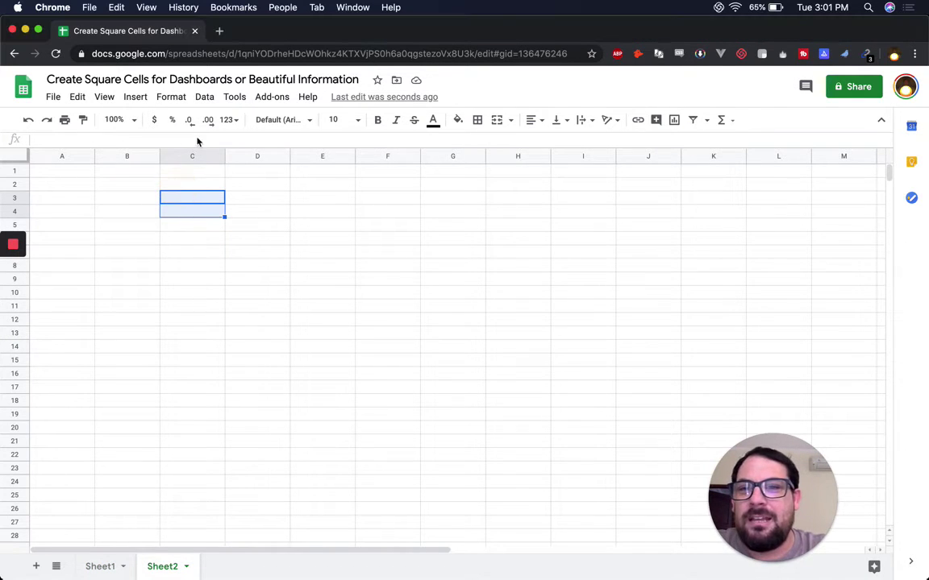
Set rows 1 through 3 to a height of 100 pixels
{"action": "left_click", "coordinate": [13, 197]}
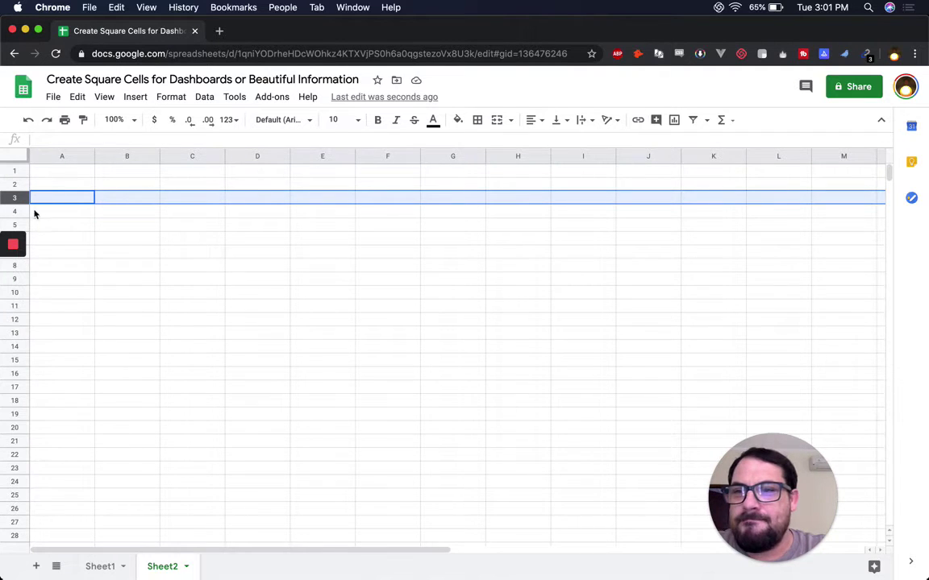
{"action": "left_click", "coordinate": [14, 183]}
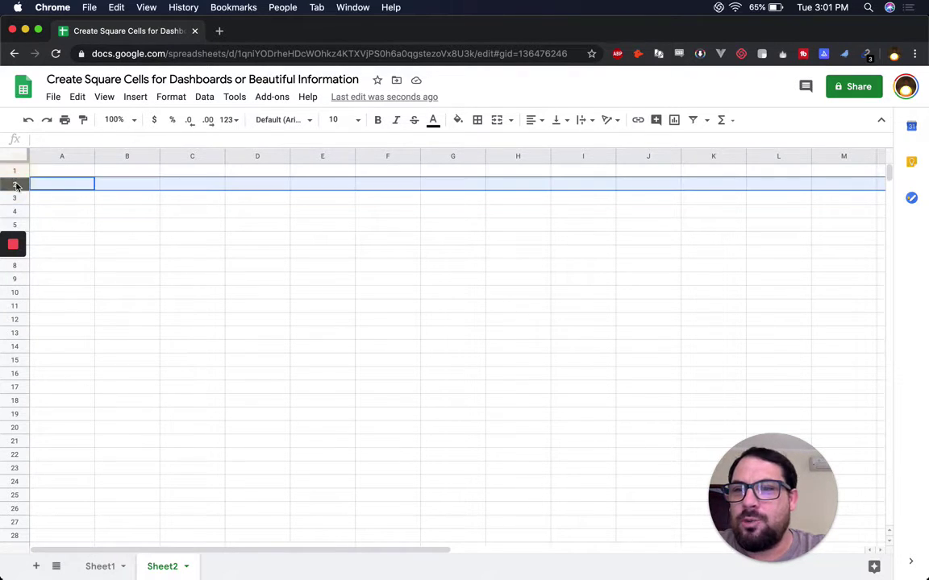
{"action": "left_click_drag", "start_coordinate": [15, 171], "coordinate": [14, 202]}
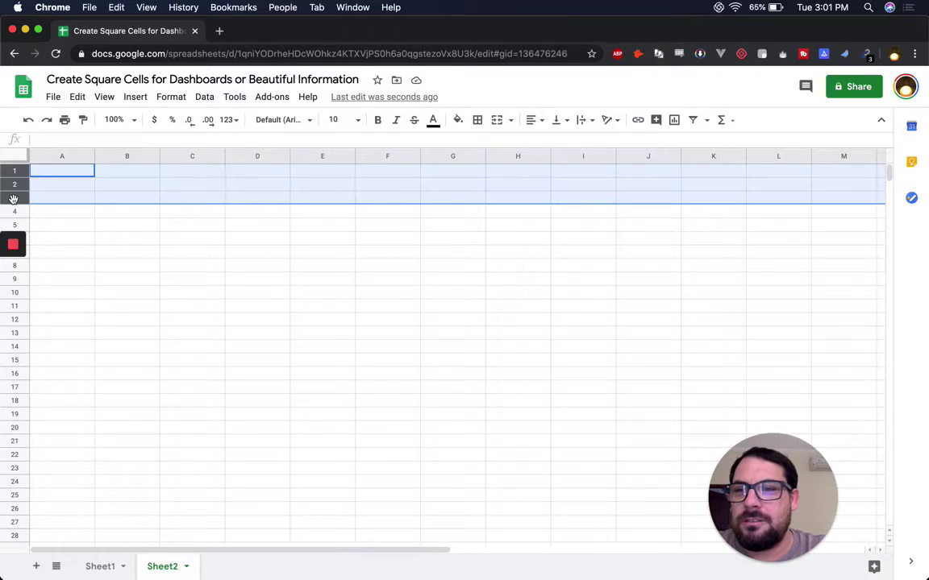
{"action": "right_click", "coordinate": [15, 204]}
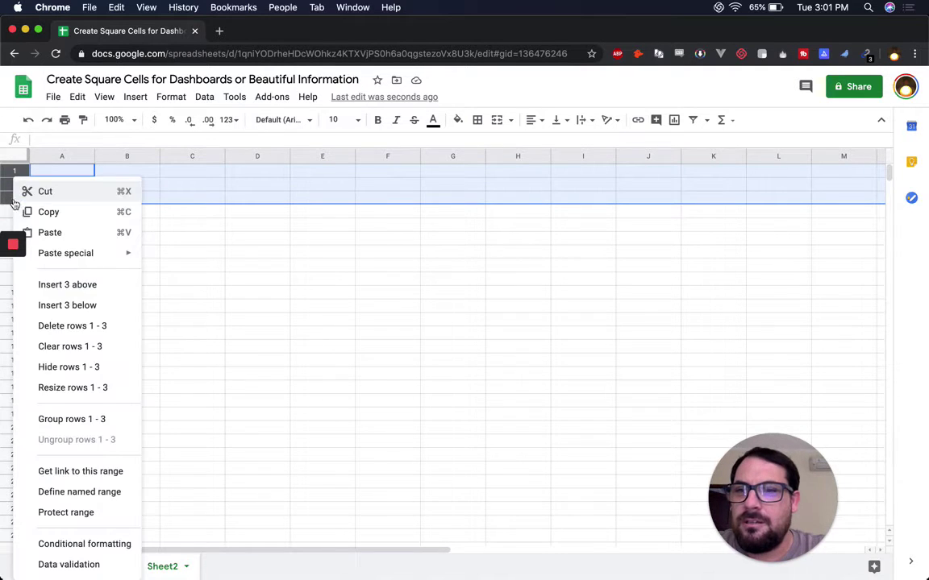
{"action": "left_click", "coordinate": [76, 388]}
{"action": "left_click", "coordinate": [408, 320]}
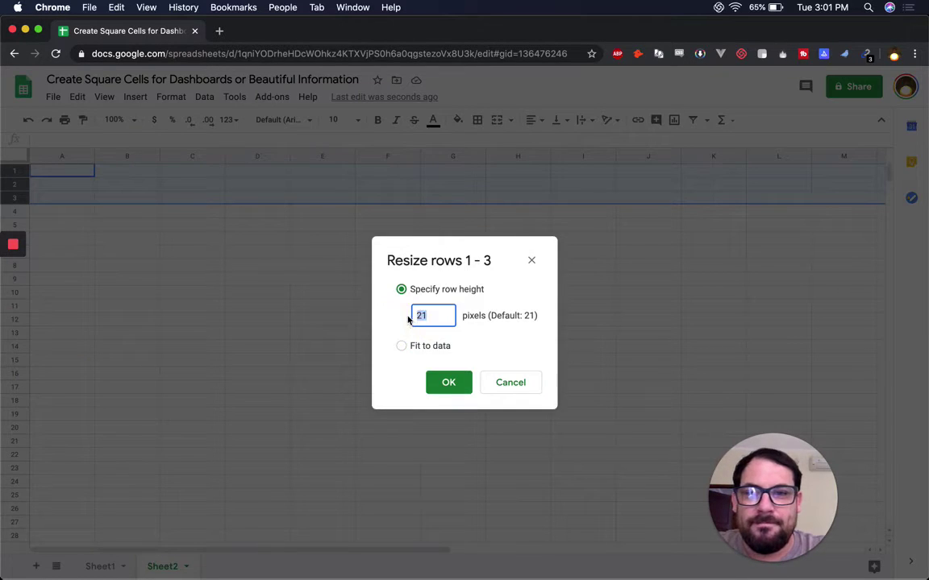
{"action": "type", "text": "100"}
{"action": "left_click", "coordinate": [465, 382]}
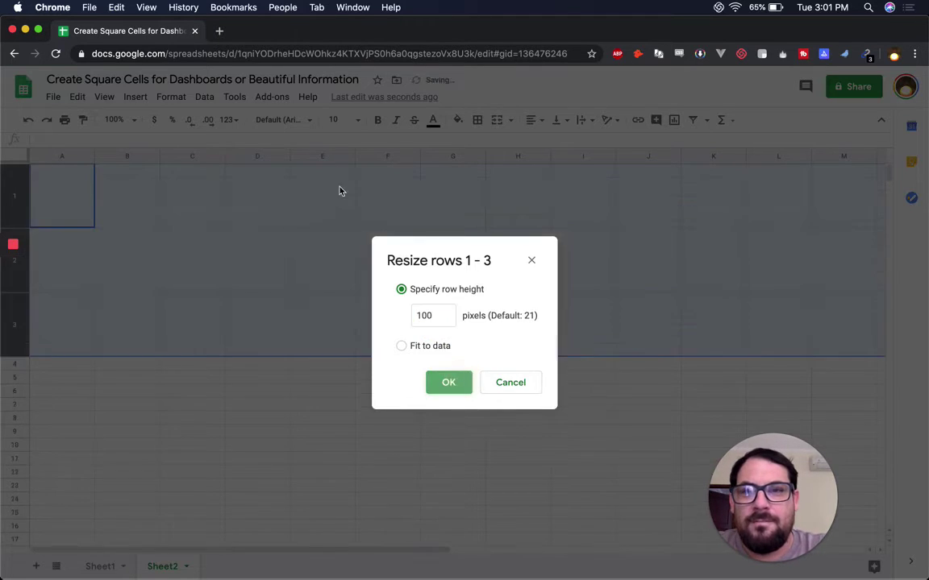
Resize columns D, F, H and J to 25 pixels wide as thin gaps
{"action": "left_click", "coordinate": [275, 208]}
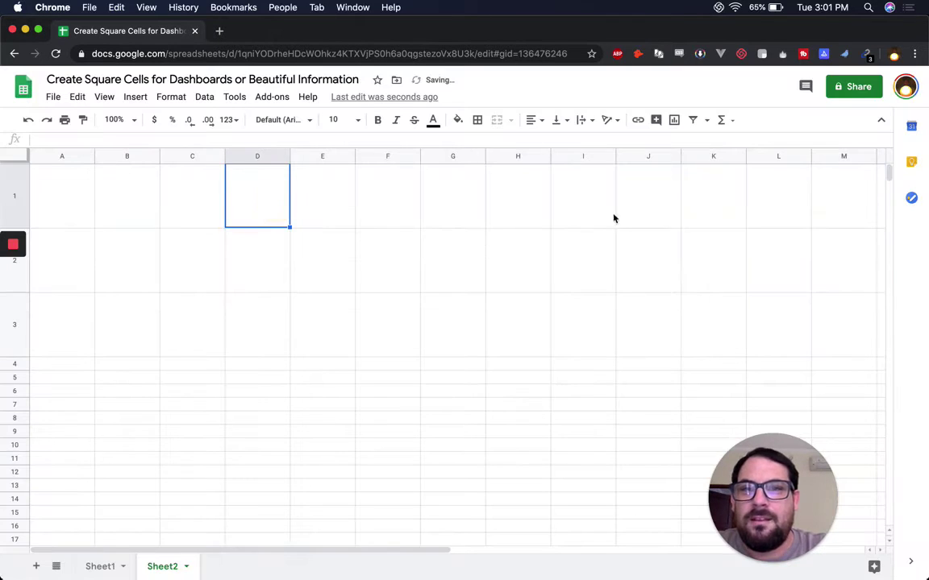
{"action": "left_click", "coordinate": [255, 155]}
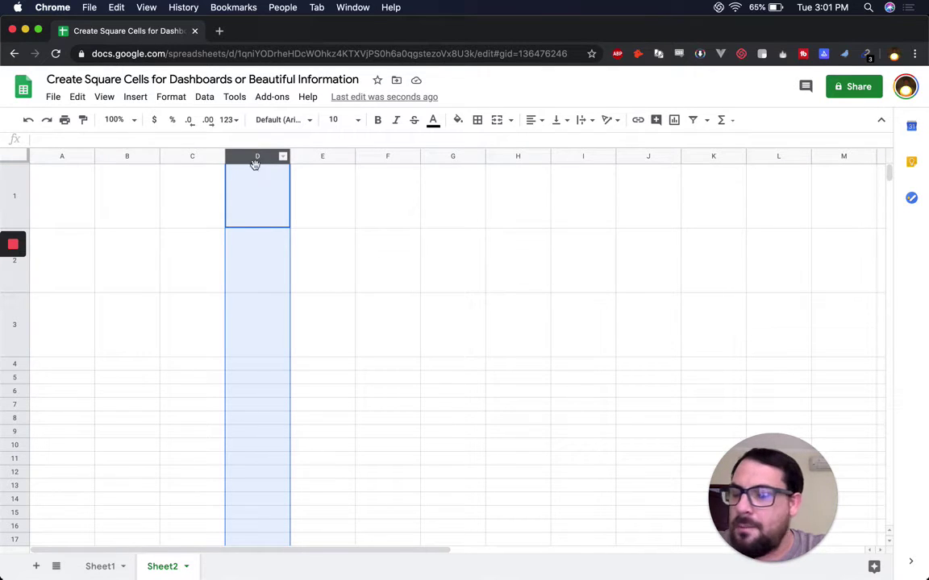
{"action": "left_click", "coordinate": [407, 158], "text": "super"}
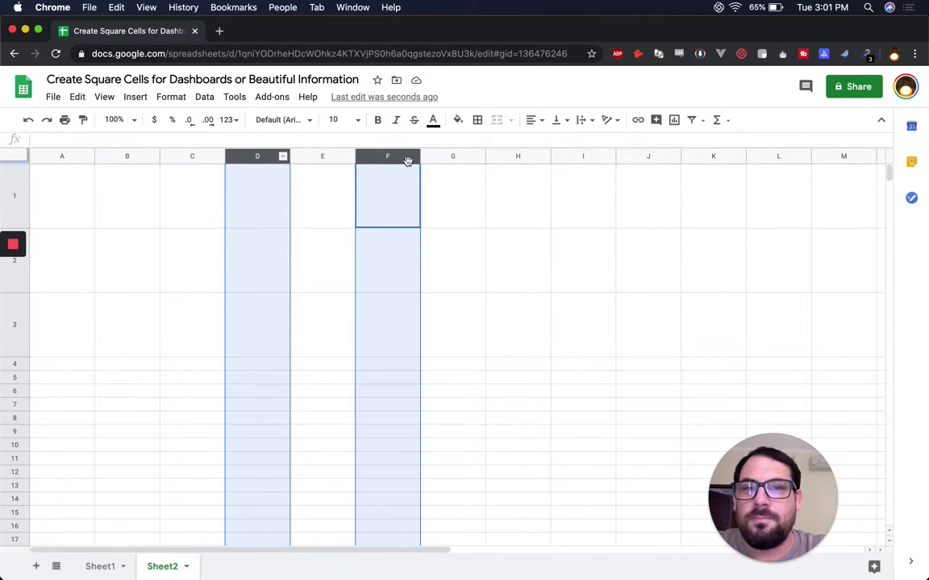
{"action": "left_click", "coordinate": [529, 158], "text": "super"}
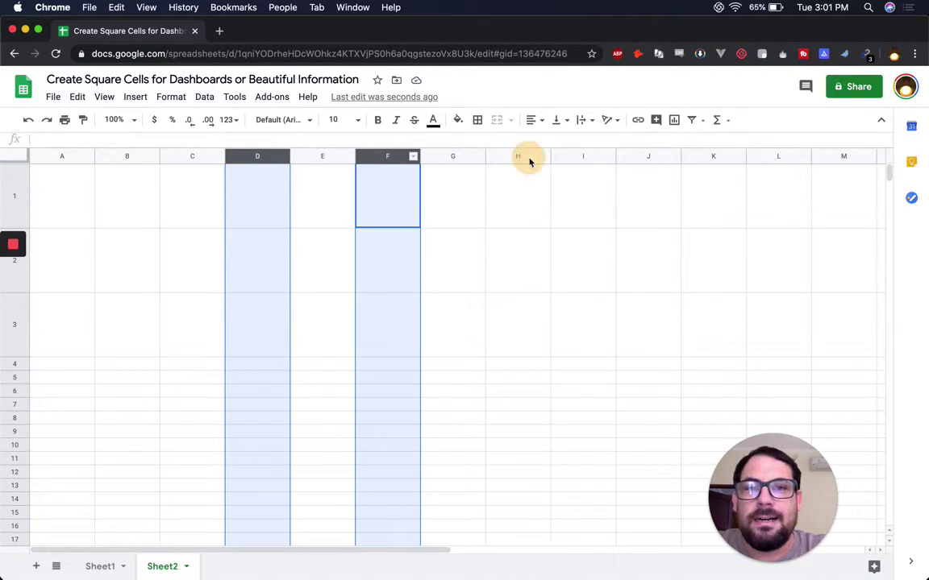
{"action": "left_click", "coordinate": [635, 157], "text": "super"}
{"action": "right_click", "coordinate": [635, 156]}
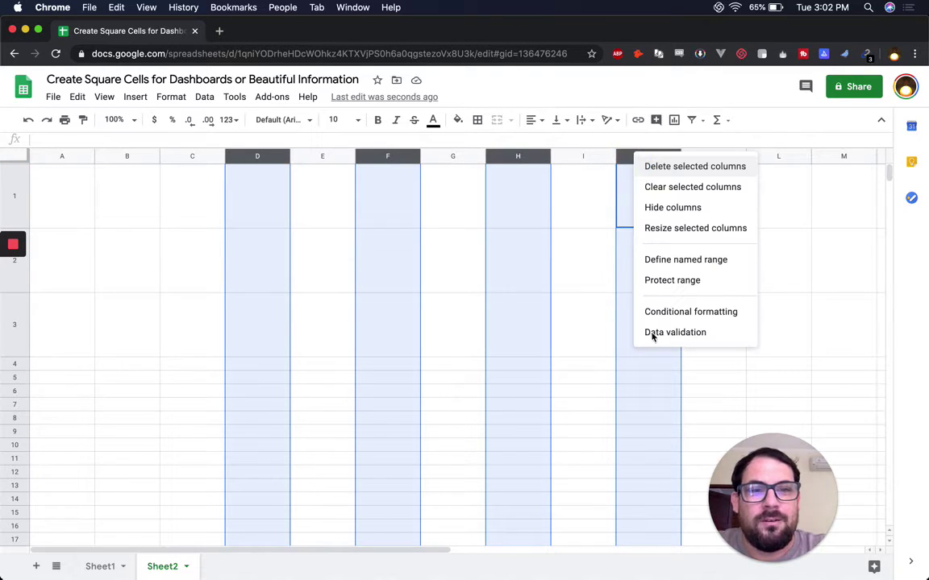
{"action": "left_click", "coordinate": [669, 229]}
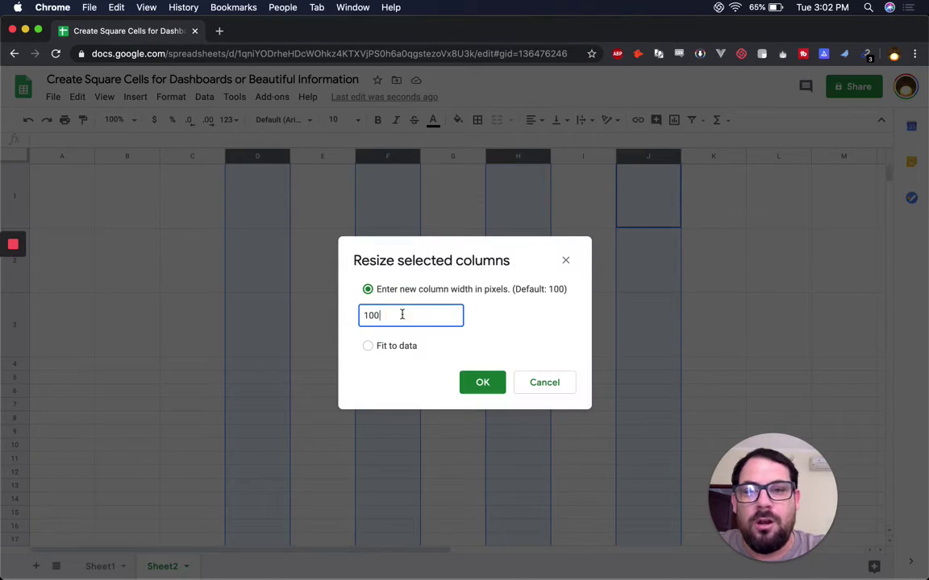
{"action": "type", "text": "25"}
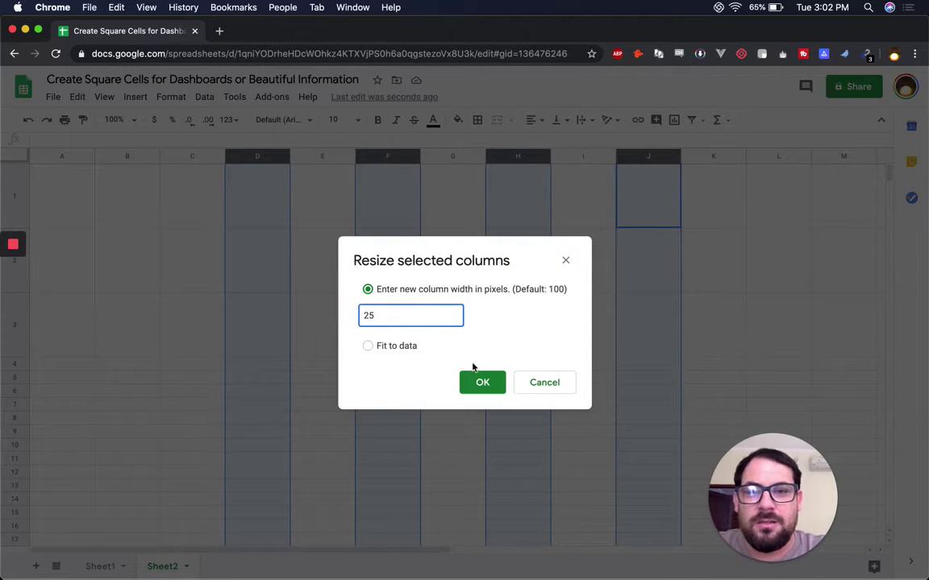
{"action": "left_click", "coordinate": [482, 382]}
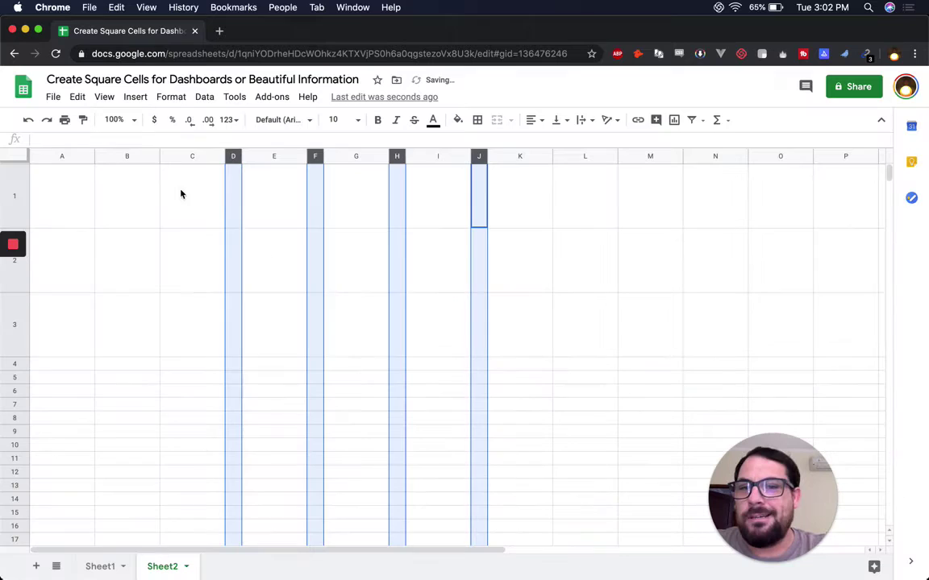
{"action": "left_click", "coordinate": [202, 206]}
Fill C2 orange and E2 teal
{"action": "left_click", "coordinate": [193, 259]}
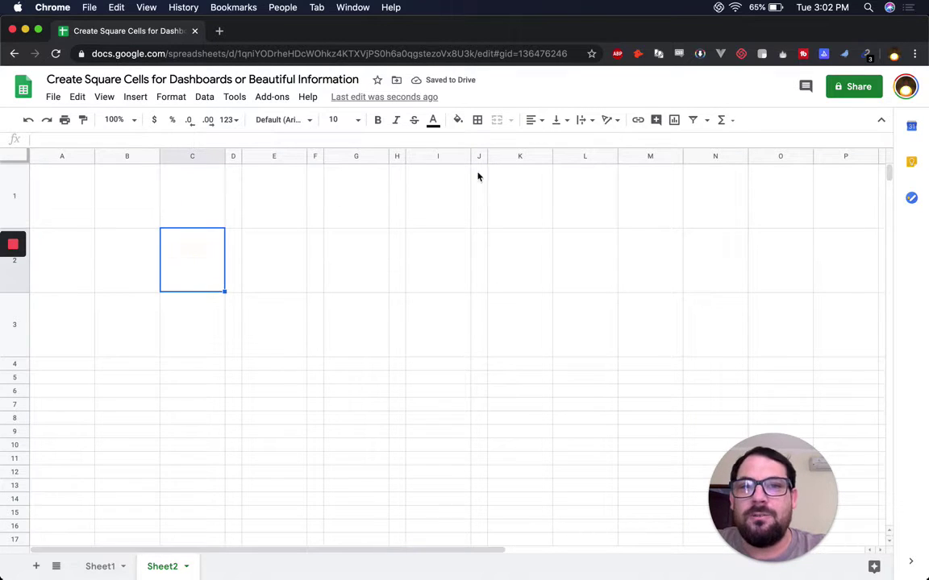
{"action": "left_click", "coordinate": [457, 120]}
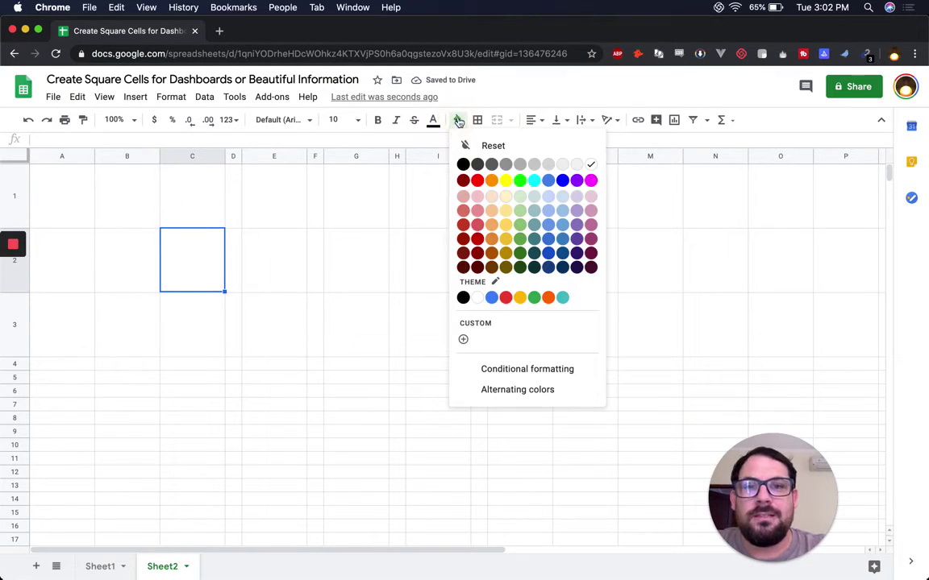
{"action": "left_click", "coordinate": [491, 240]}
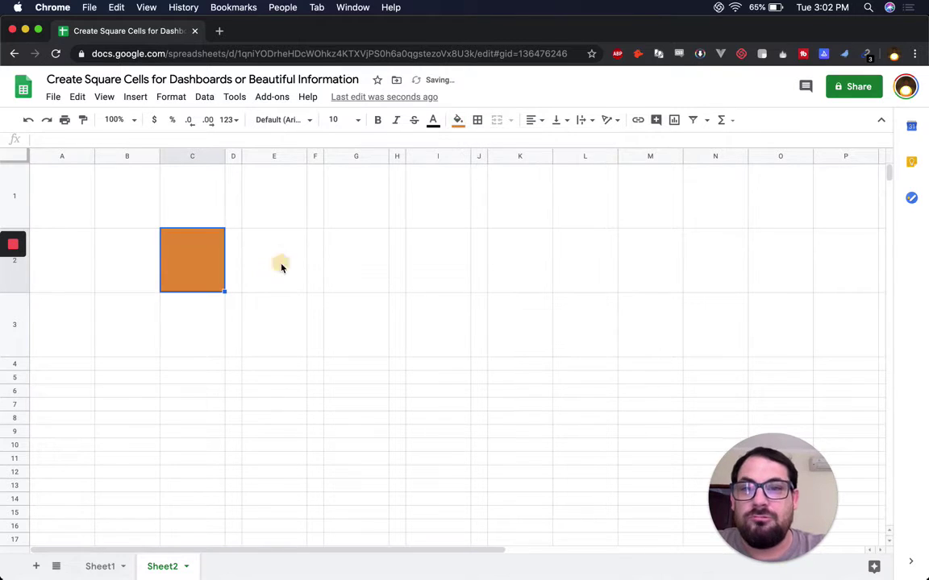
{"action": "key", "text": "Right"}
{"action": "key", "text": "Right"}
{"action": "left_click", "coordinate": [457, 120]}
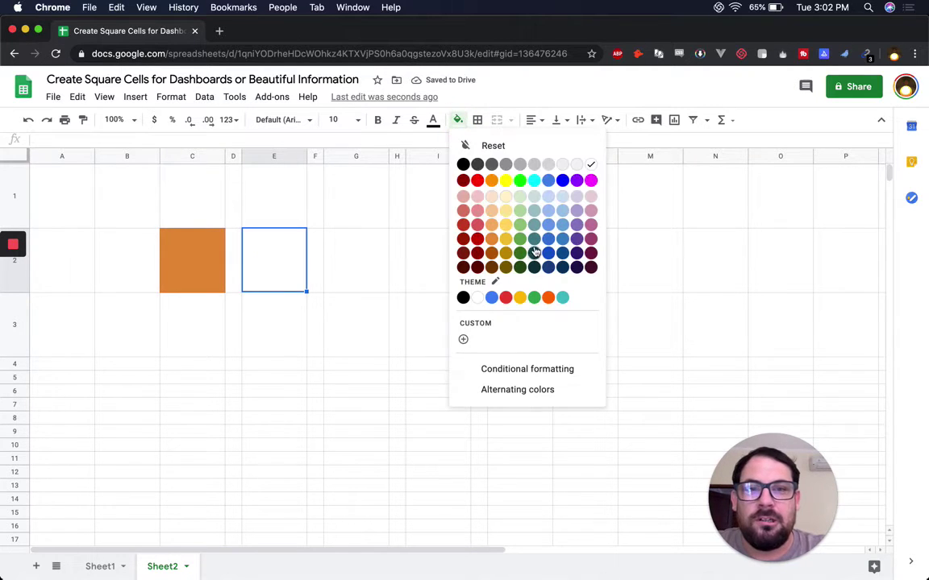
{"action": "left_click", "coordinate": [537, 240]}
Fill G2 blue and I2 dark red
{"action": "key", "text": "Right"}
{"action": "key", "text": "Right"}
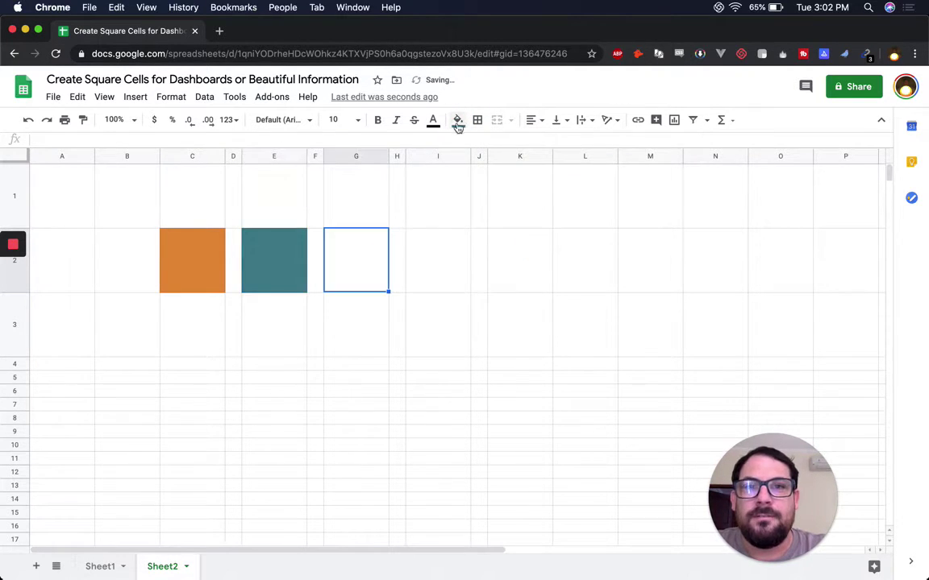
{"action": "left_click", "coordinate": [458, 120]}
{"action": "left_click", "coordinate": [548, 239]}
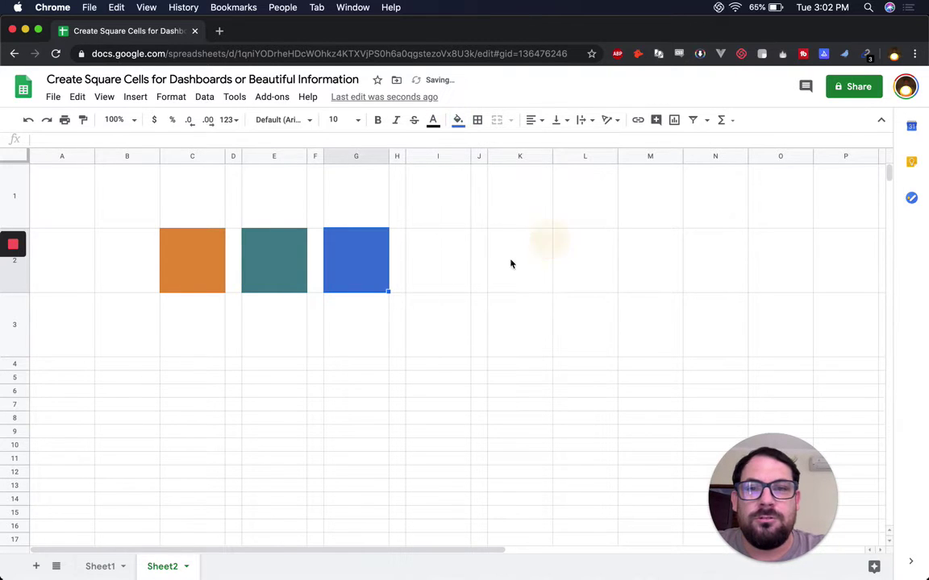
{"action": "key", "text": "Right"}
{"action": "key", "text": "Right"}
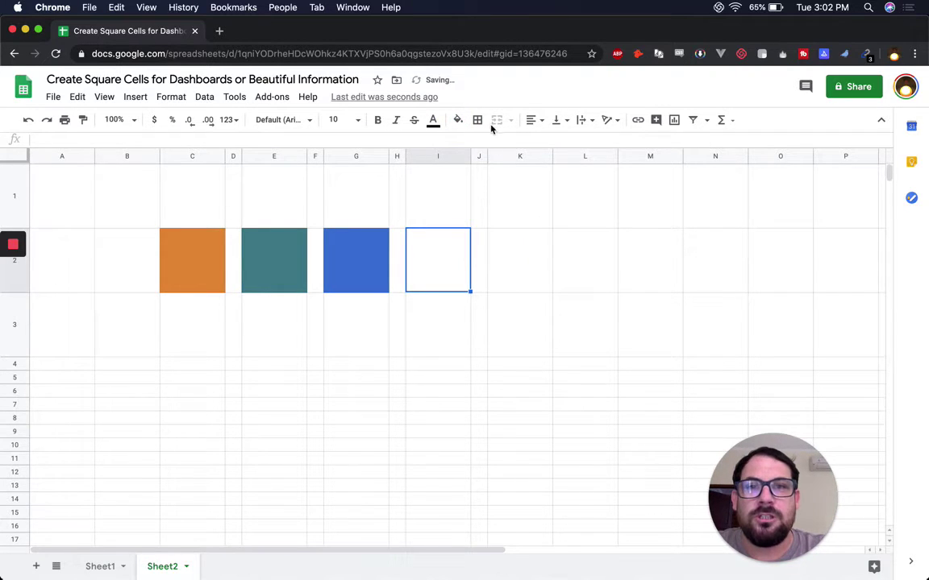
{"action": "left_click", "coordinate": [459, 121]}
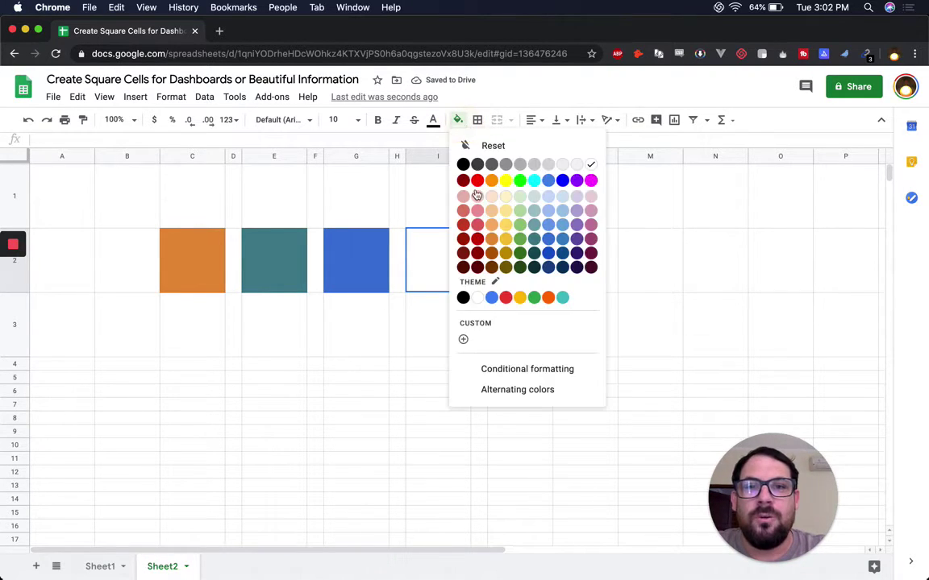
{"action": "left_click", "coordinate": [465, 239]}
{"action": "left_click", "coordinate": [182, 262]}
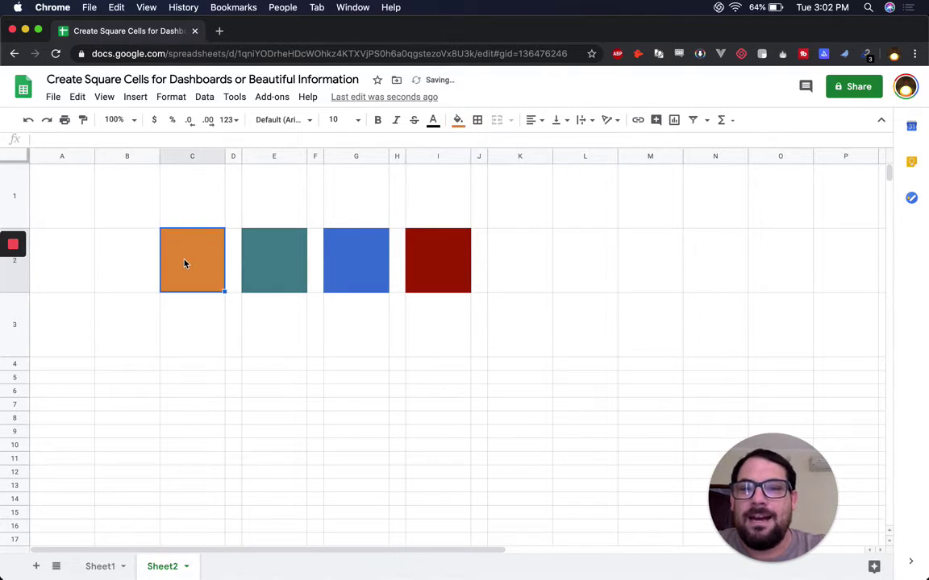
{"action": "left_click", "coordinate": [433, 120]}
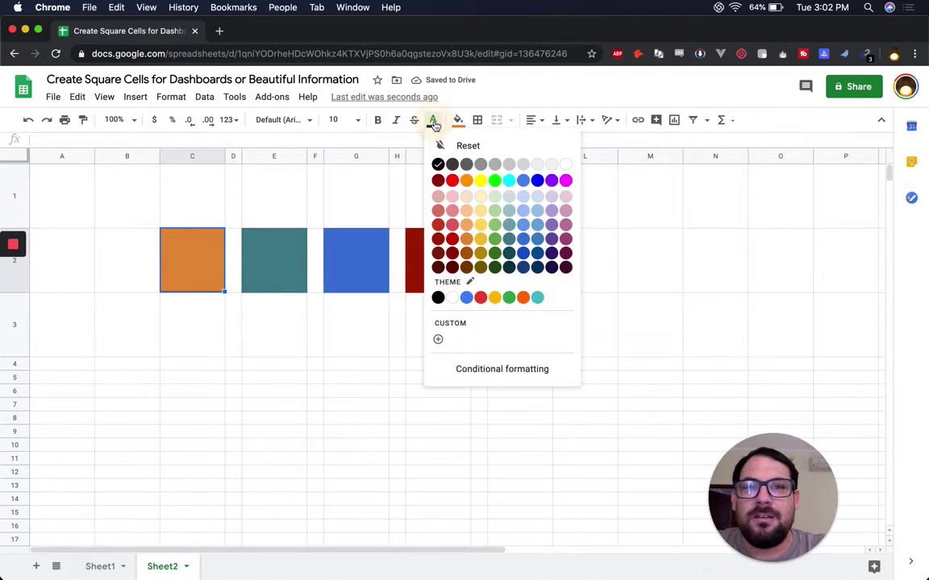
Give C2 white text at font size 15
{"action": "left_click", "coordinate": [551, 165]}
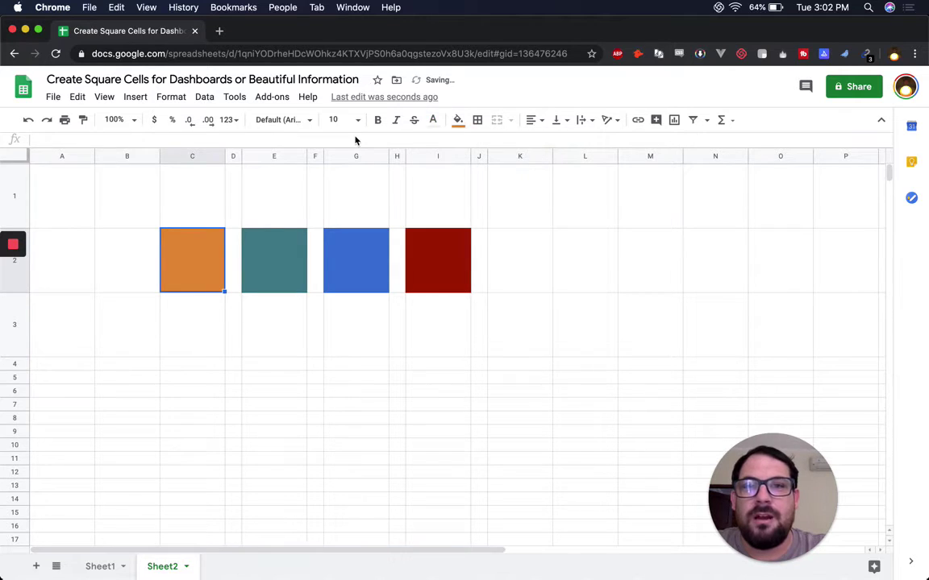
{"action": "left_click", "coordinate": [433, 120]}
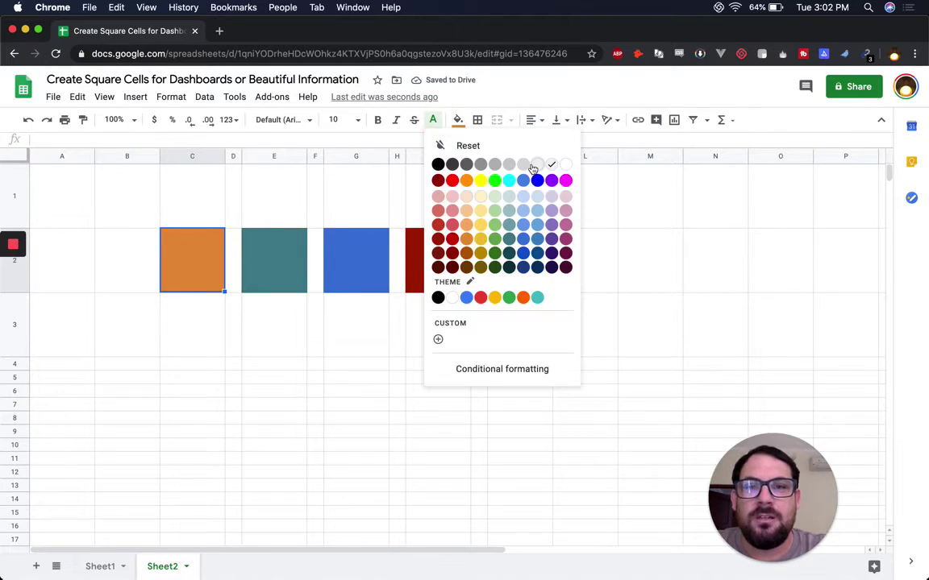
{"action": "left_click", "coordinate": [436, 165]}
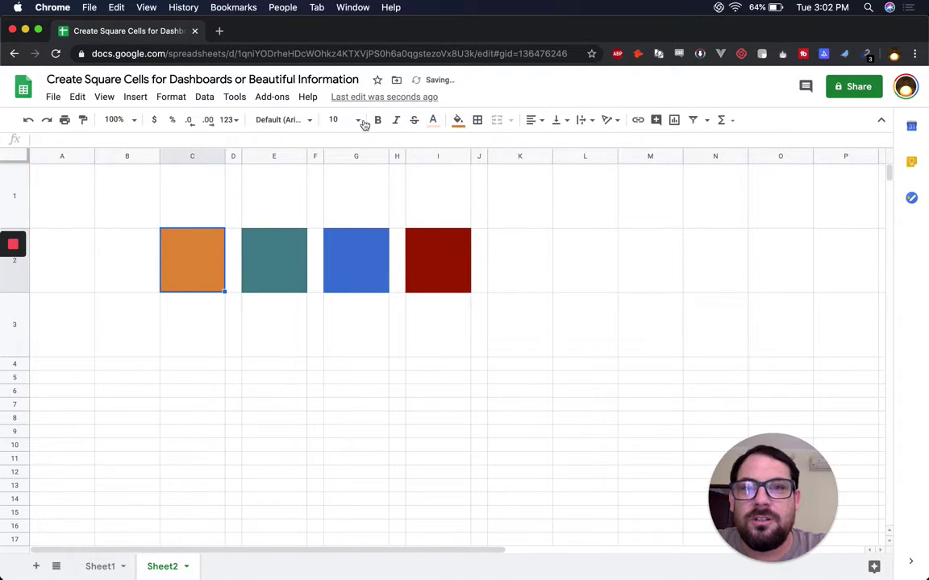
{"action": "left_click", "coordinate": [338, 119]}
{"action": "type", "text": "1"}
{"action": "key", "text": "Return"}
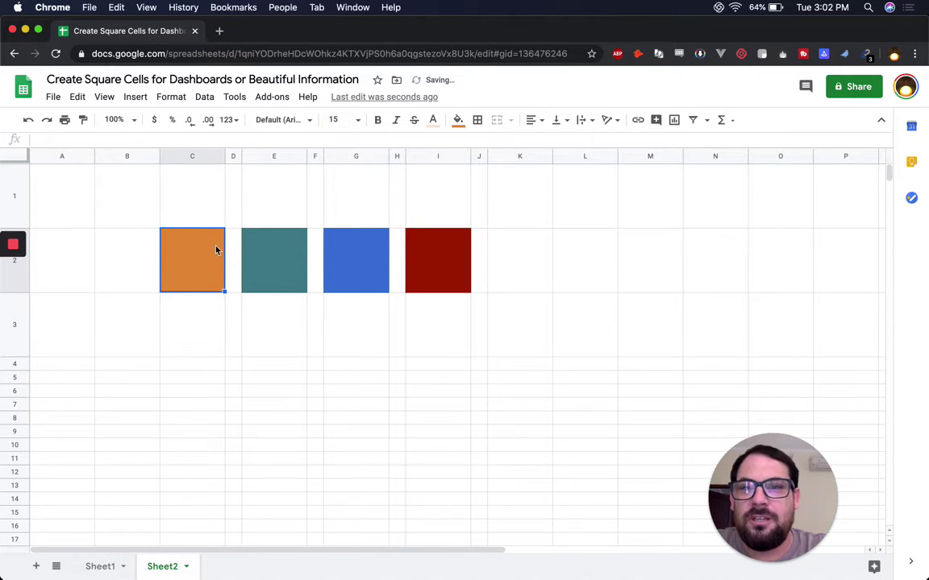
Type HEADER into the orange tile C2
{"action": "left_click", "coordinate": [194, 257]}
{"action": "type", "text": "HEQ"}
{"action": "key", "text": "BackSpace"}
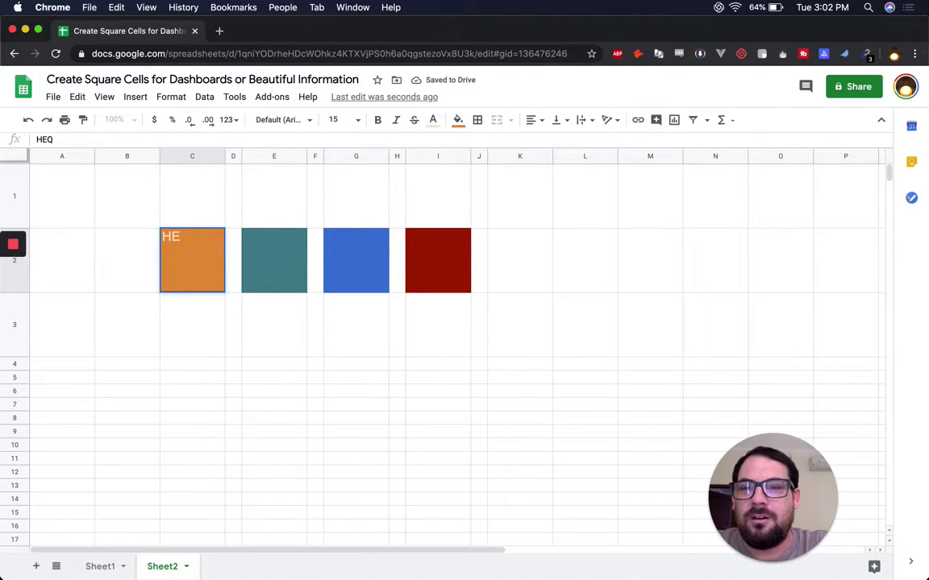
{"action": "type", "text": "ADER"}
{"action": "key", "text": "Return"}
Centre HEADER in C2 both vertically and horizontally
{"action": "left_click", "coordinate": [169, 245]}
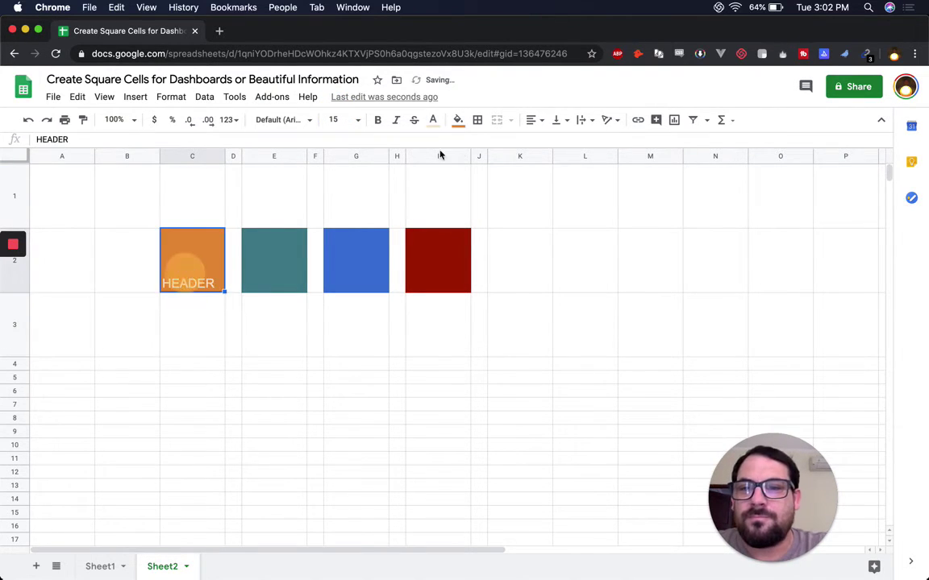
{"action": "left_click", "coordinate": [555, 120]}
{"action": "left_click", "coordinate": [575, 141]}
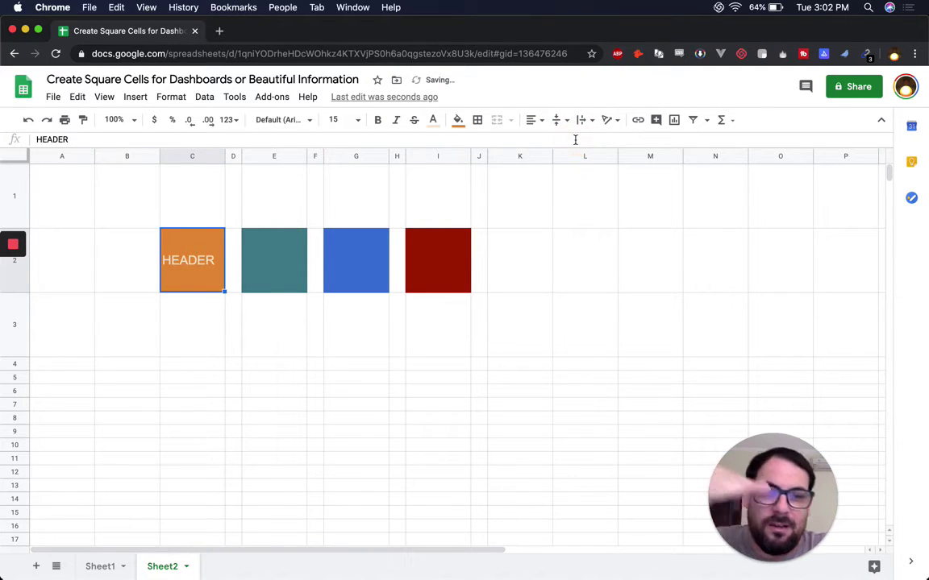
{"action": "left_click", "coordinate": [535, 120]}
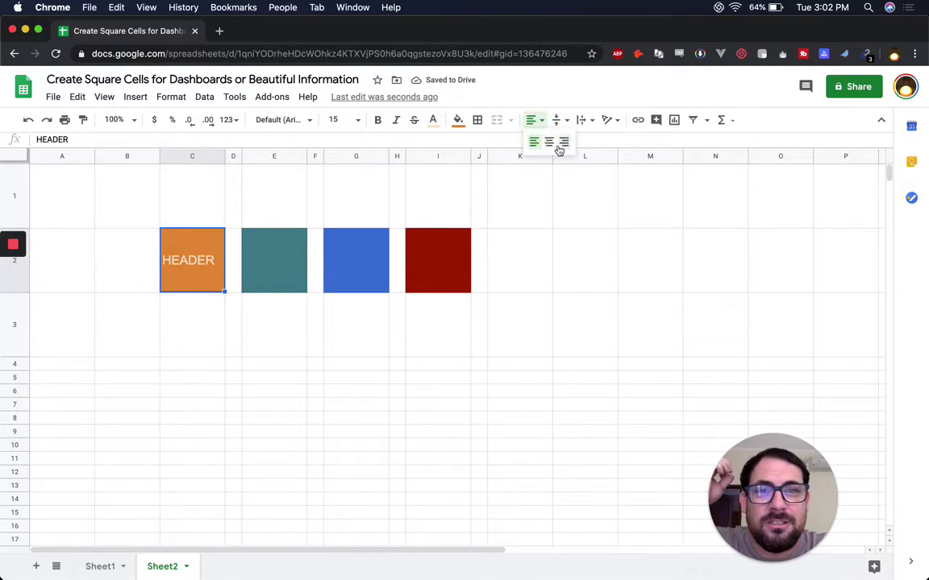
{"action": "left_click", "coordinate": [545, 140]}
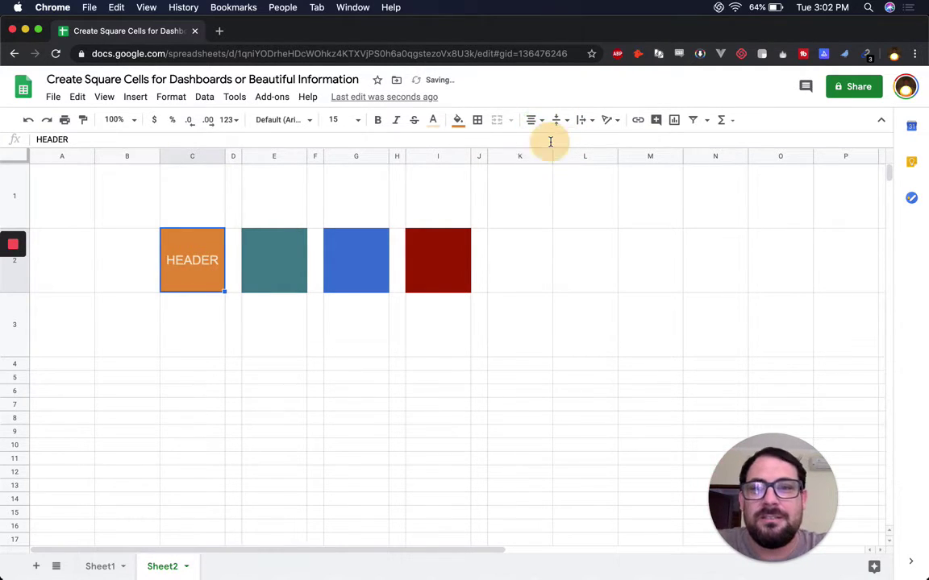
Copy the formatted HEADER cell C2 for pasting into E2
{"action": "left_click", "coordinate": [273, 259]}
{"action": "left_click", "coordinate": [200, 243]}
{"action": "key", "text": "super+c"}
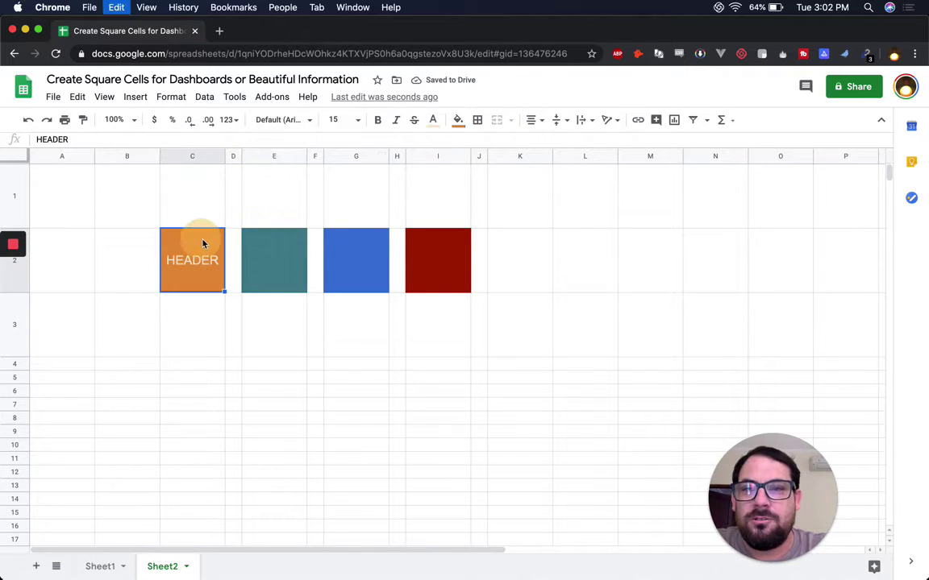
{"action": "left_click", "coordinate": [276, 257]}
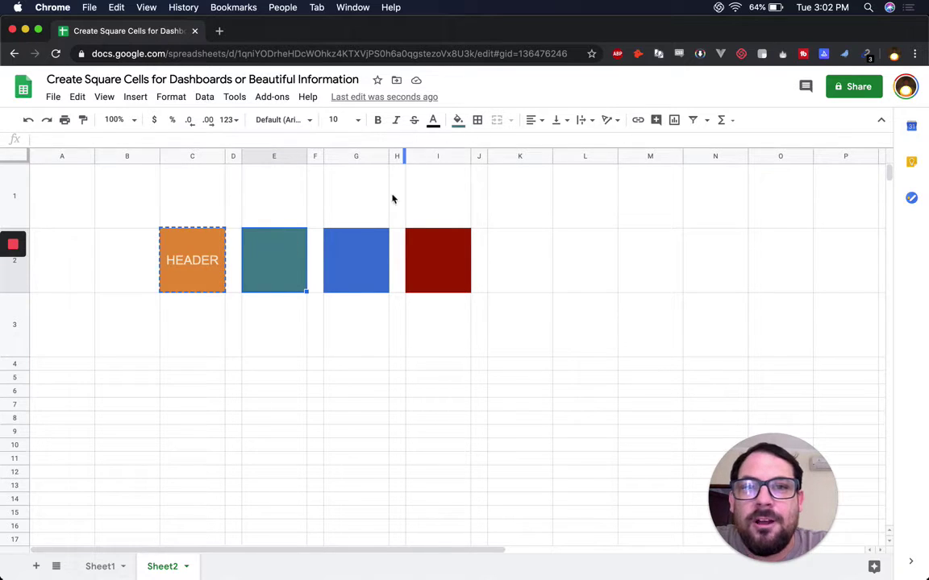
Set the teal square E2's font size to 15
{"action": "left_click", "coordinate": [216, 279]}
{"action": "left_click", "coordinate": [278, 276]}
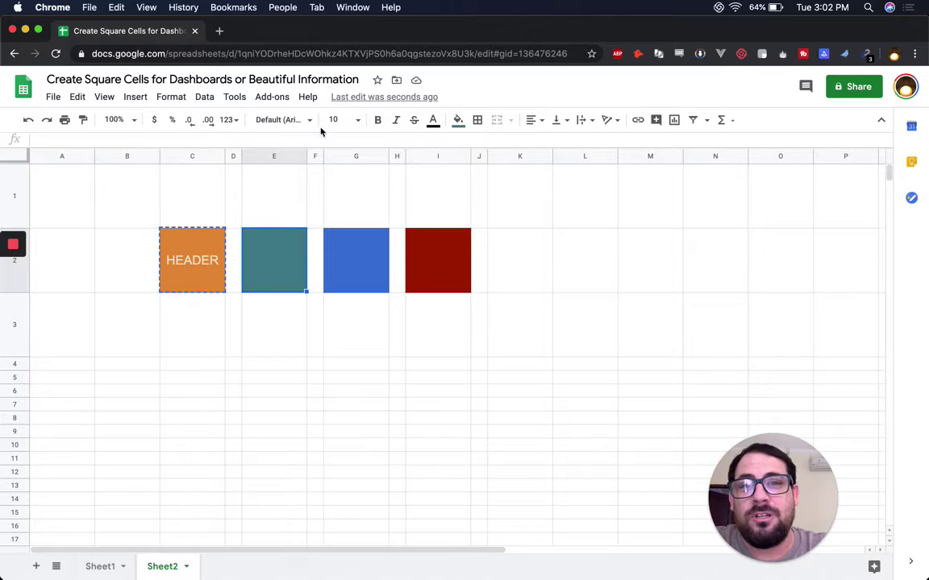
{"action": "left_click", "coordinate": [345, 120]}
{"action": "type", "text": "1"}
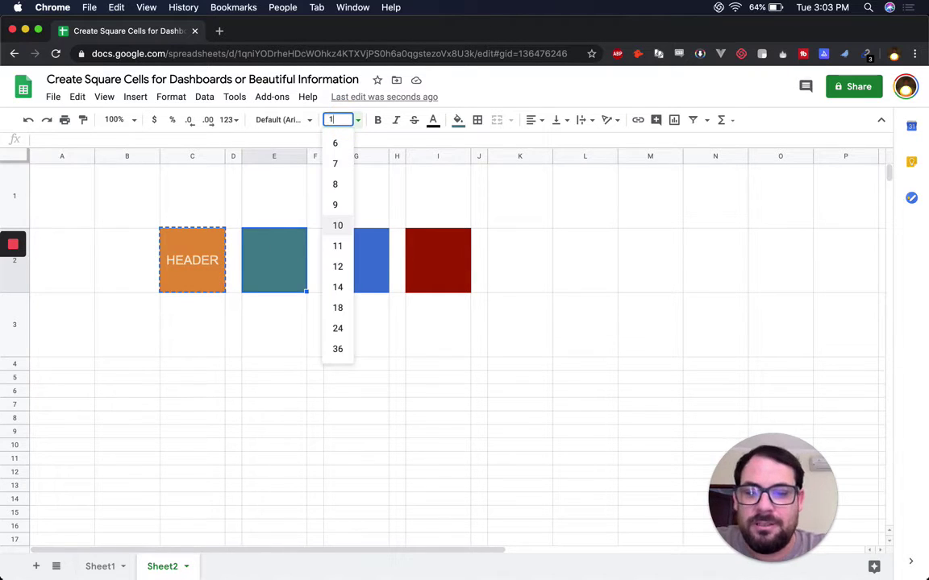
{"action": "type", "text": "5"}
{"action": "key", "text": "Return"}
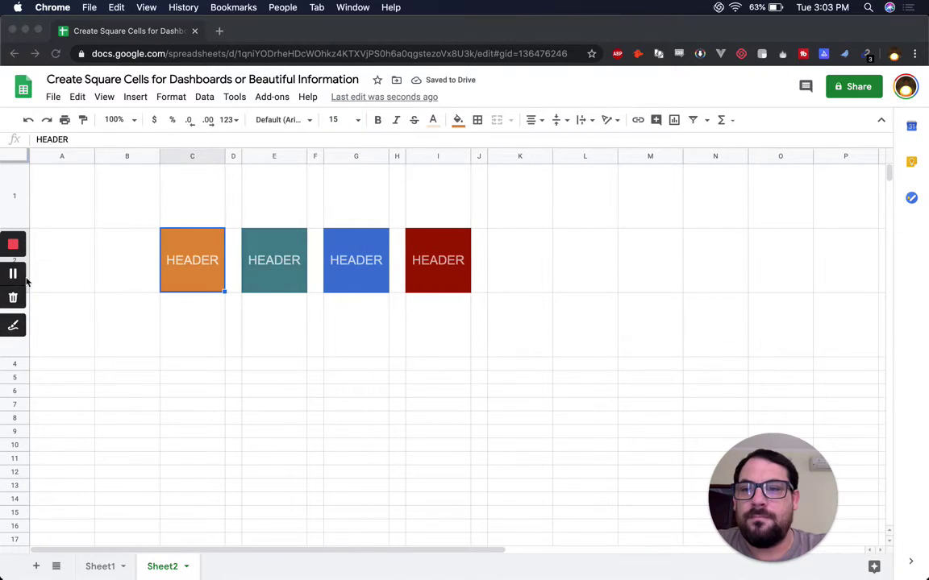
{"action": "left_click", "coordinate": [197, 270]}
{"action": "left_click", "coordinate": [261, 256]}
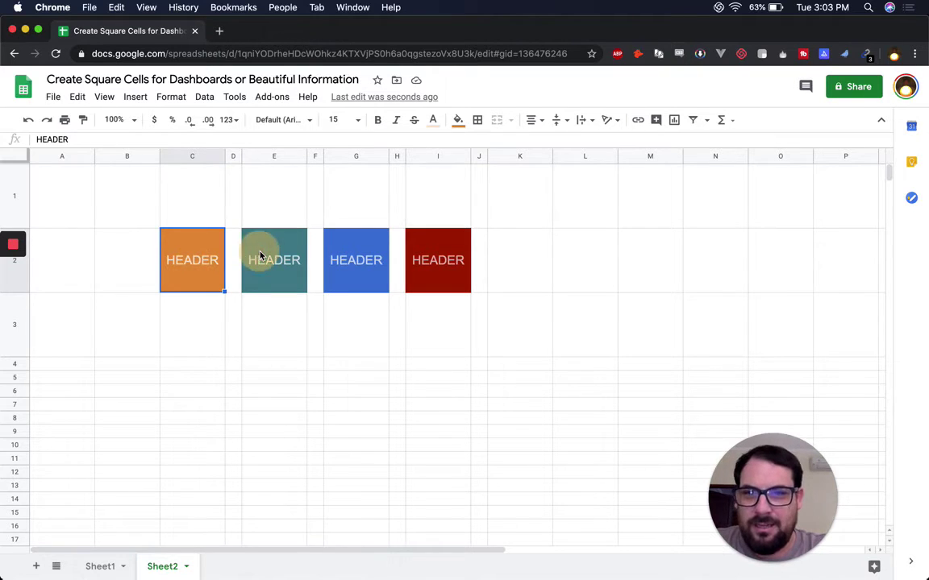
{"action": "left_click", "coordinate": [354, 257], "text": "super"}
{"action": "left_click", "coordinate": [436, 257], "text": "super"}
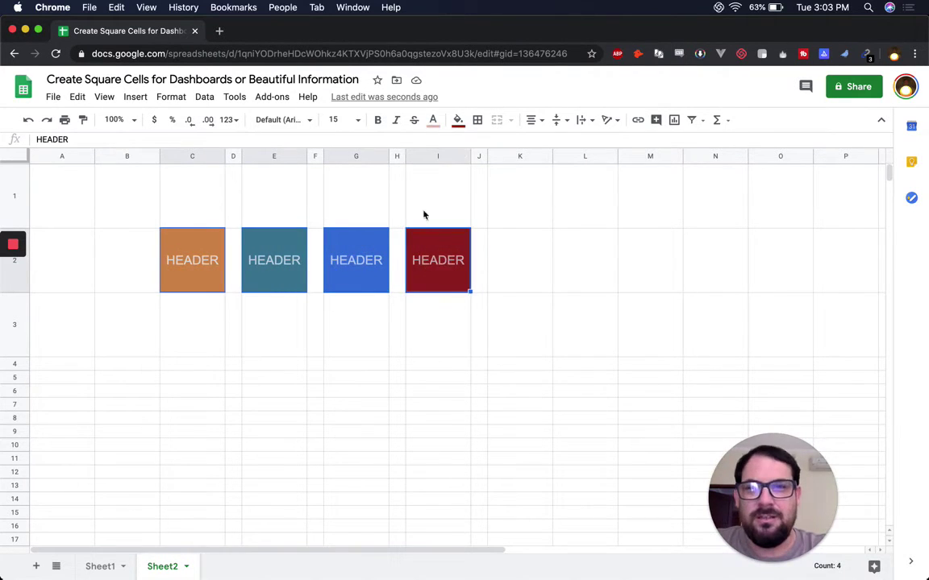
{"action": "left_click", "coordinate": [433, 120]}
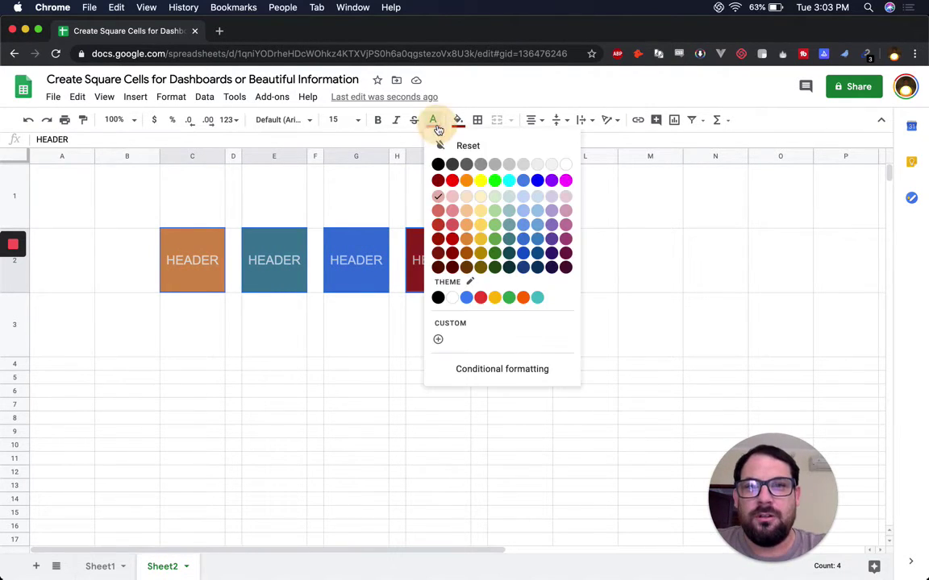
{"action": "left_click", "coordinate": [565, 167]}
{"action": "left_click", "coordinate": [506, 250]}
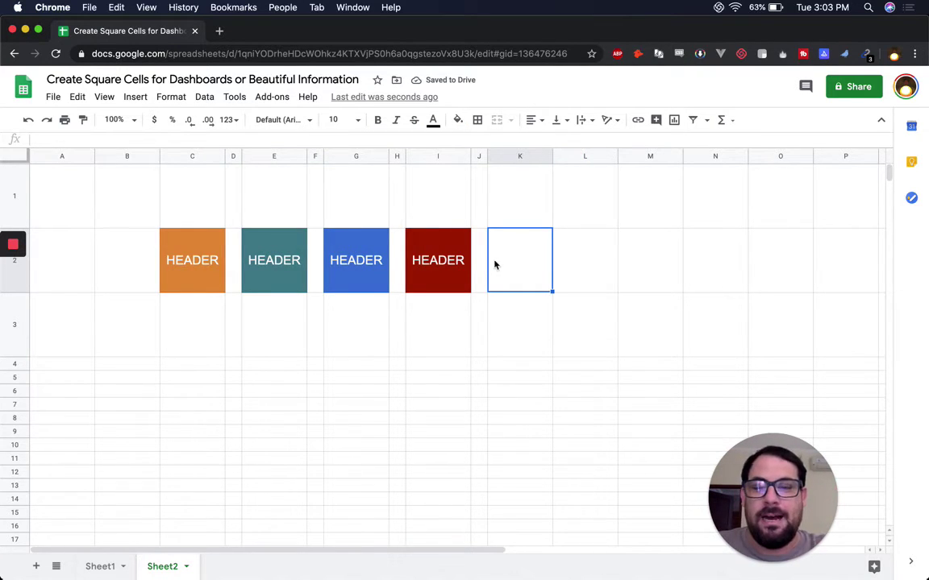
{"action": "key", "text": "super+z"}
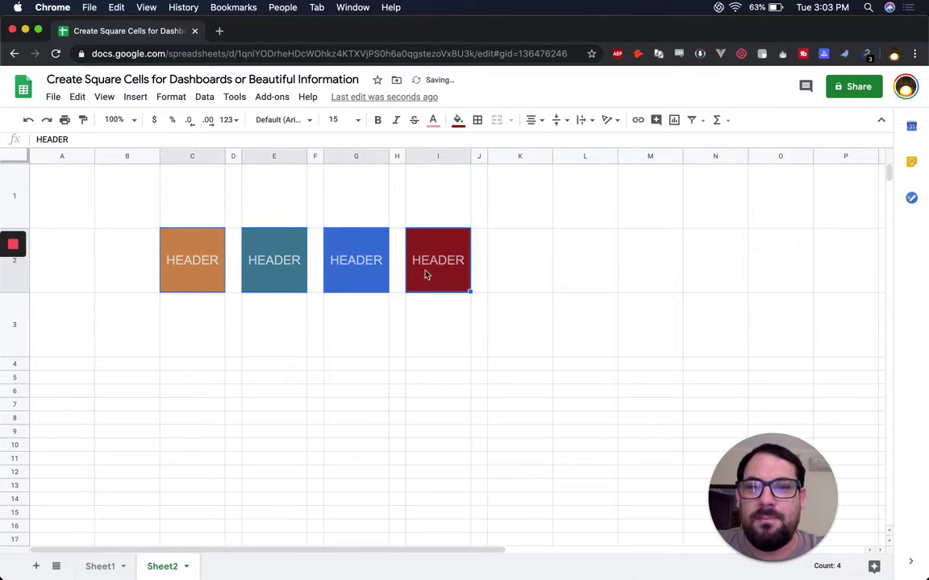
{"action": "left_click", "coordinate": [190, 269]}
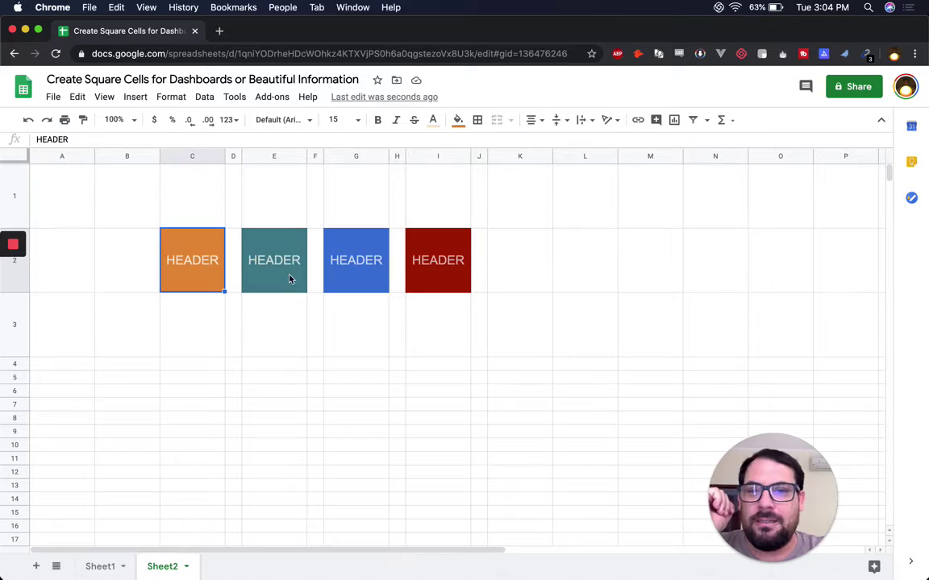
Shrink row 3 into a thin gap below the header tiles
{"action": "left_click", "coordinate": [197, 327]}
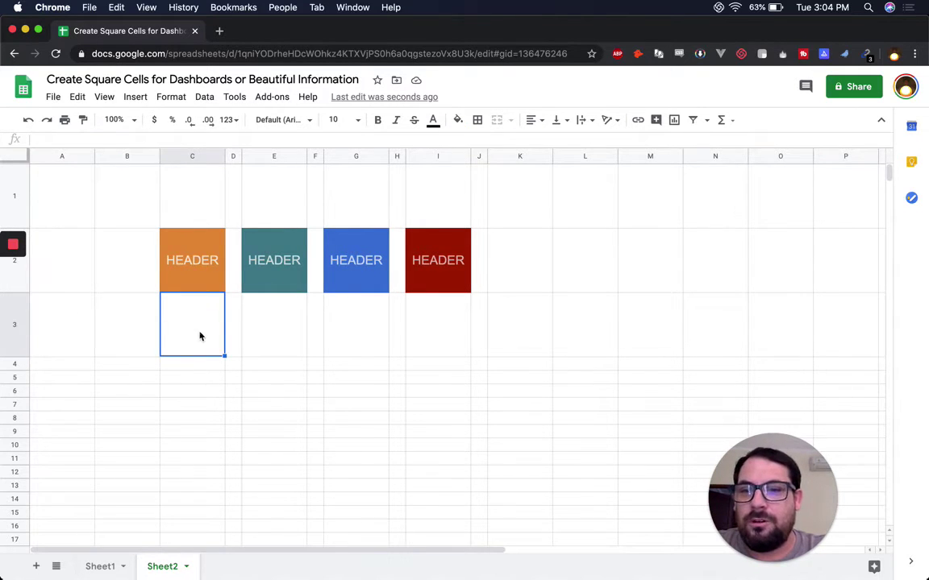
{"action": "left_click", "coordinate": [17, 363]}
{"action": "left_click_drag", "start_coordinate": [15, 360], "coordinate": [101, 295]}
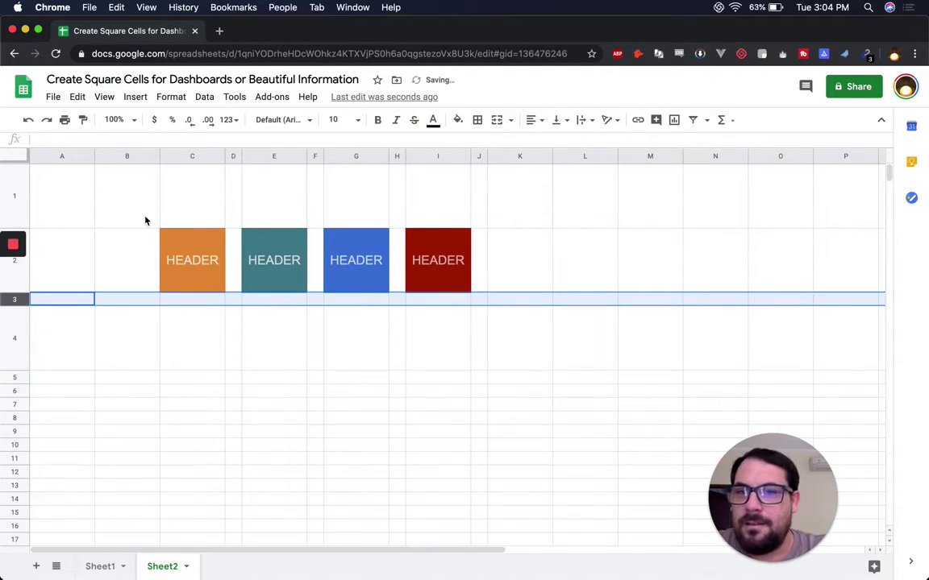
Copy the four HEADER tiles C2:I2 and paste them into row 4 at C4
{"action": "left_click", "coordinate": [197, 314]}
{"action": "left_click_drag", "start_coordinate": [197, 280], "coordinate": [465, 282]}
{"action": "key", "text": "super+c"}
{"action": "left_click", "coordinate": [172, 326]}
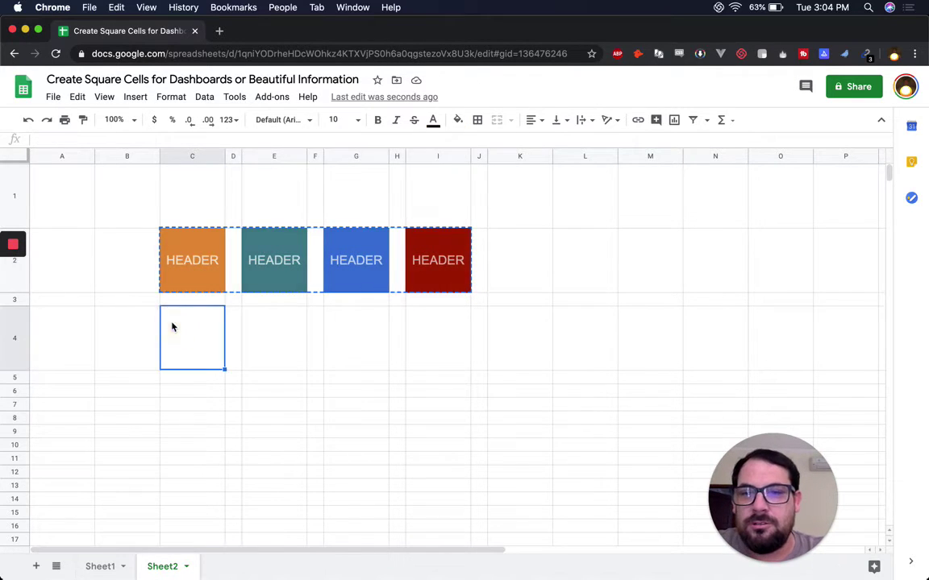
{"action": "key", "text": "super+v"}
Relabel the first pasted tile C4 as ITEM
{"action": "left_click", "coordinate": [189, 328]}
{"action": "type", "text": "ITEM"}
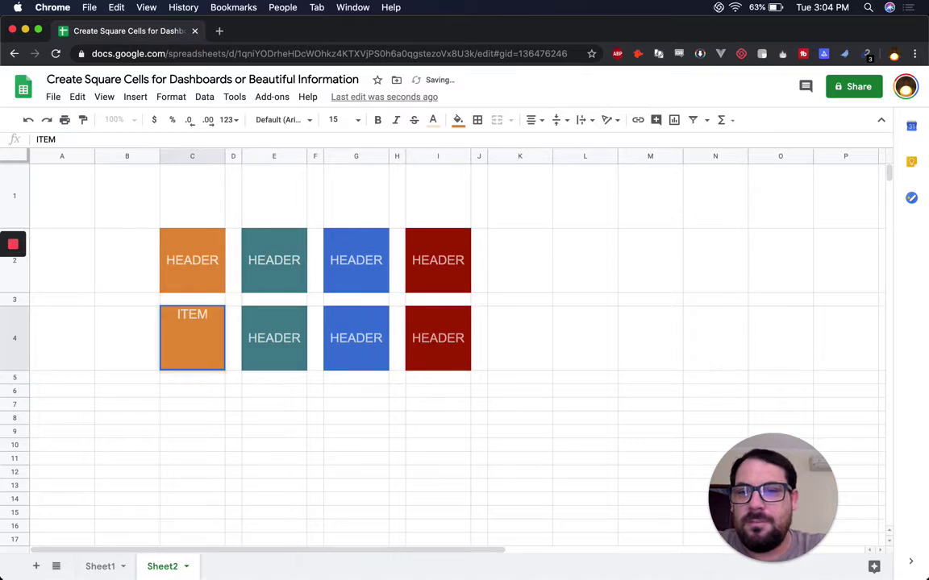
{"action": "key", "text": "Return"}
{"action": "left_click", "coordinate": [182, 335]}
{"action": "left_click_drag", "start_coordinate": [276, 326], "coordinate": [470, 349]}
{"action": "left_click", "coordinate": [257, 352]}
{"action": "key", "text": "super+c"}
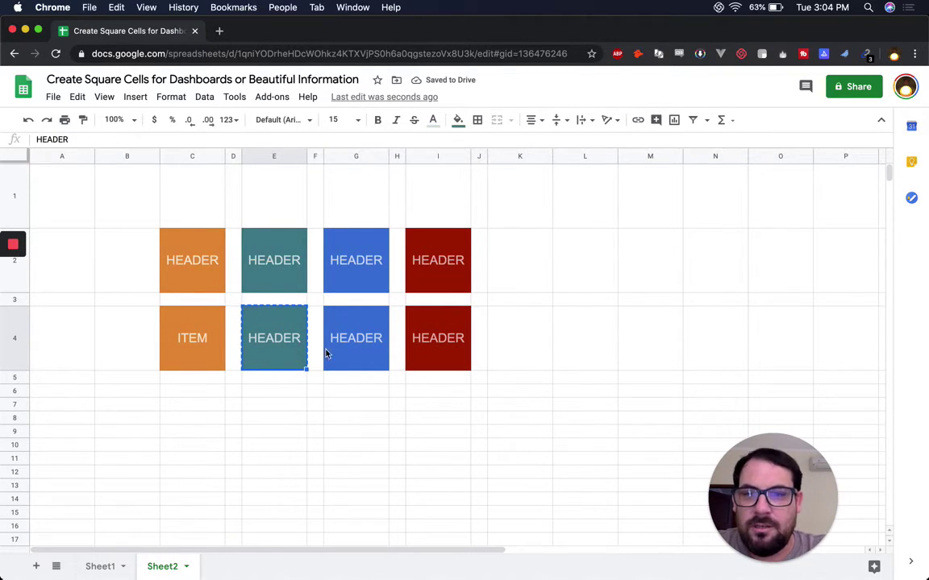
{"action": "key", "text": "super+v"}
{"action": "left_click", "coordinate": [356, 347]}
{"action": "key", "text": "super+v"}
Copy C4's ITEM tile into E4, G4 and I4
{"action": "left_click", "coordinate": [177, 339]}
{"action": "key", "text": "super+c"}
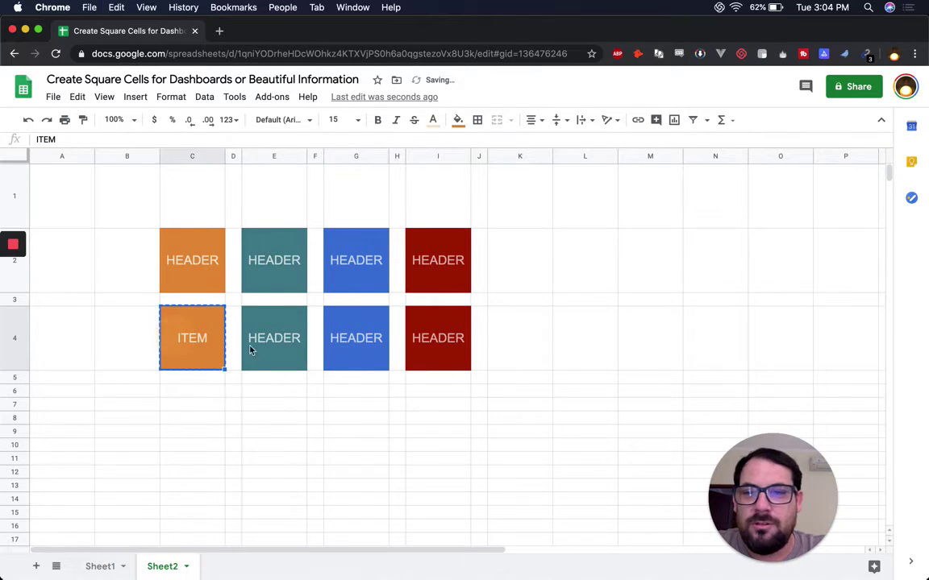
{"action": "left_click", "coordinate": [261, 352]}
{"action": "key", "text": "super+v"}
{"action": "left_click", "coordinate": [357, 349]}
{"action": "key", "text": "super+v"}
{"action": "left_click", "coordinate": [447, 349]}
{"action": "key", "text": "super+v"}
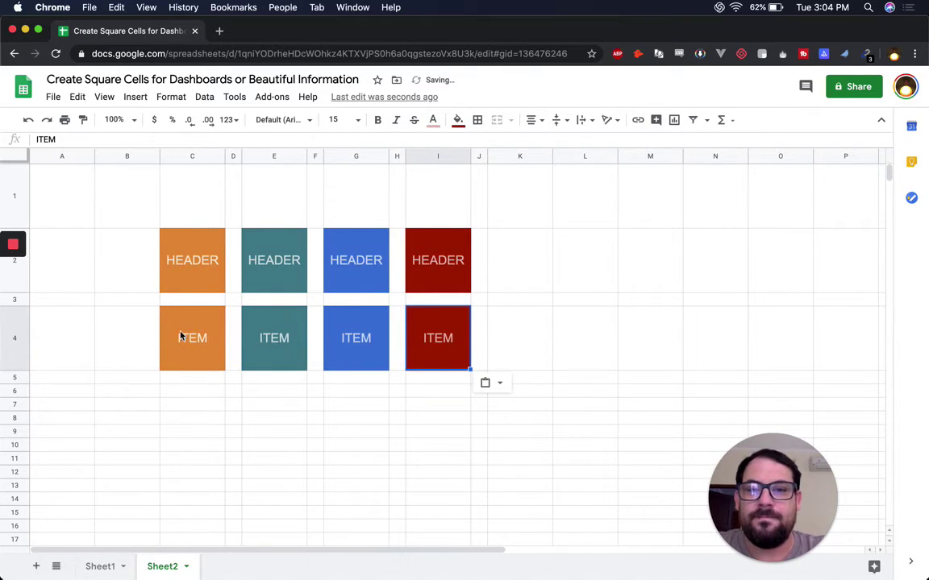
{"action": "left_click", "coordinate": [172, 331]}
Give C2 a lighter orange fill and E2 a light teal fill
{"action": "left_click", "coordinate": [201, 264]}
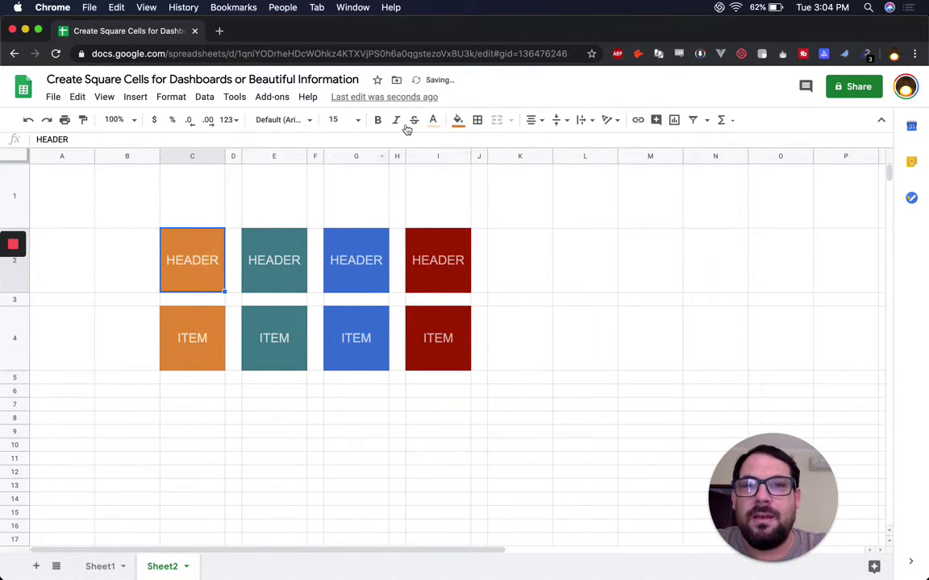
{"action": "left_click", "coordinate": [458, 119]}
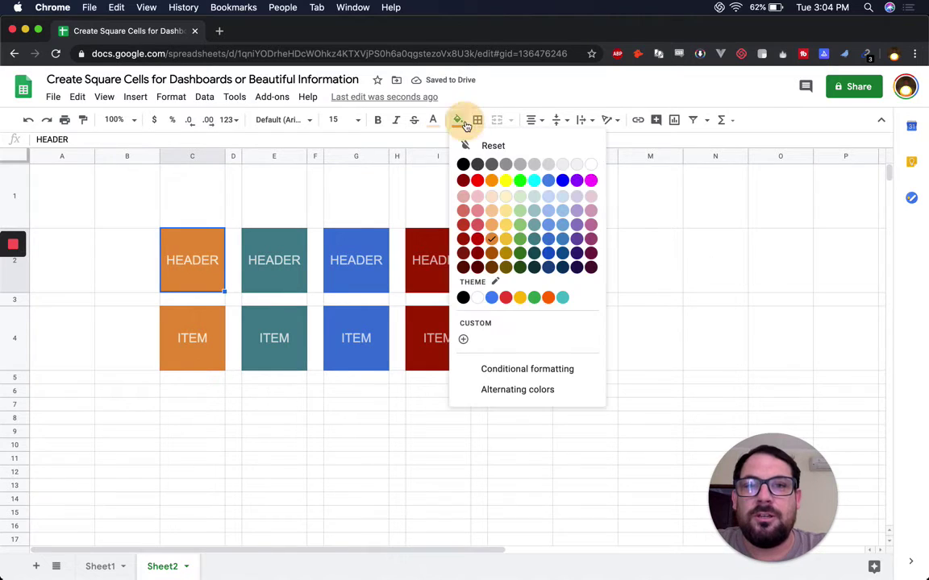
{"action": "left_click", "coordinate": [491, 225]}
{"action": "left_click", "coordinate": [273, 254]}
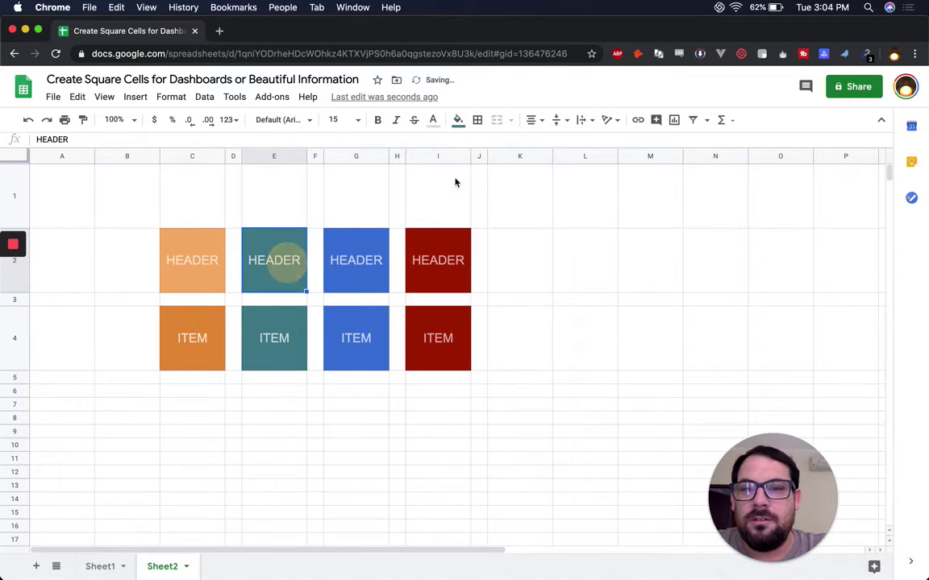
{"action": "left_click", "coordinate": [458, 120]}
{"action": "left_click", "coordinate": [458, 121]}
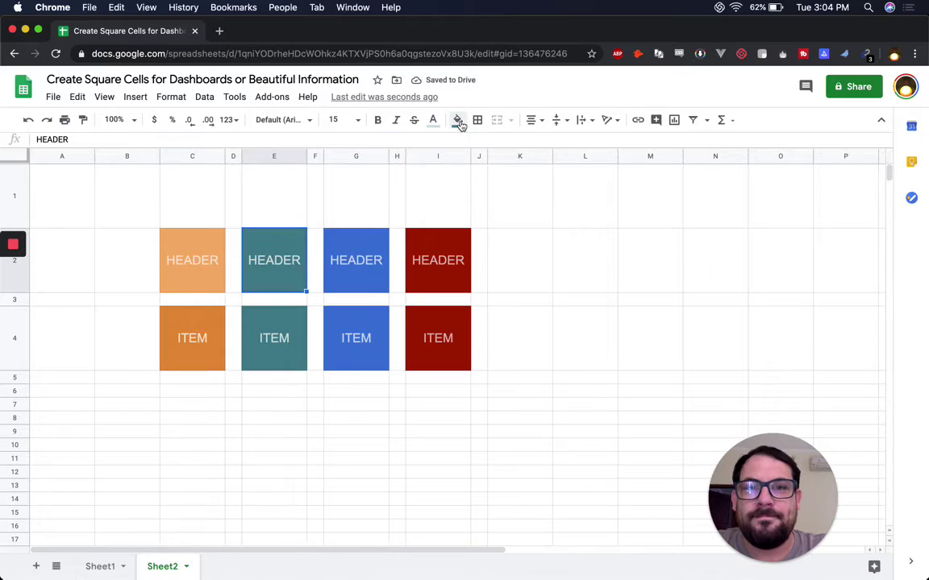
{"action": "left_click", "coordinate": [457, 122]}
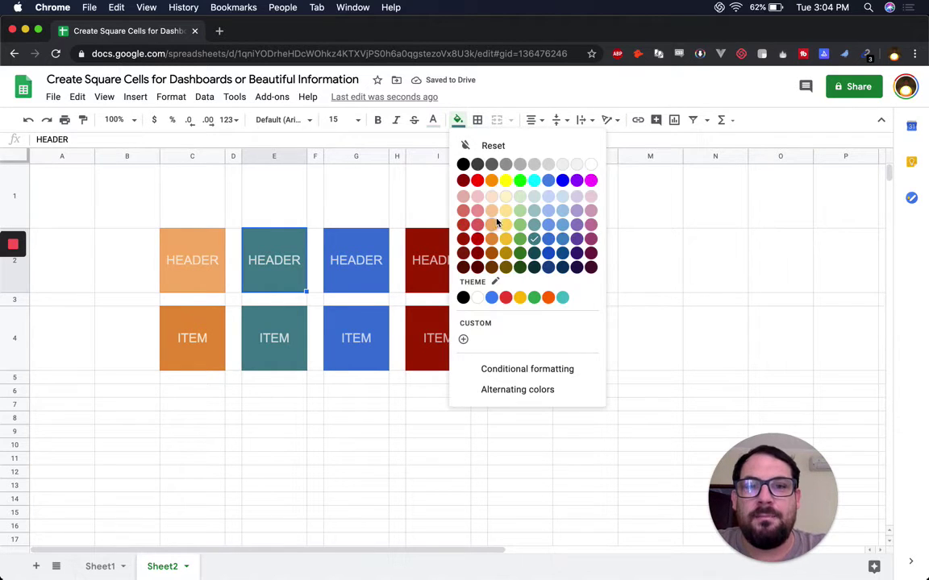
{"action": "left_click", "coordinate": [534, 225]}
Give G2 a light cornflower blue fill and I2 a lighter red fill
{"action": "left_click", "coordinate": [385, 269]}
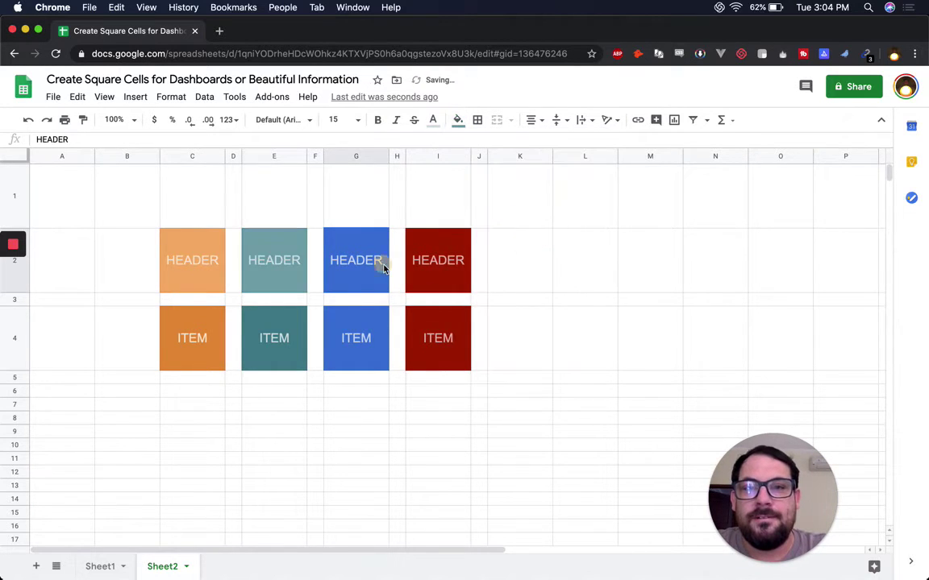
{"action": "left_click", "coordinate": [458, 120]}
{"action": "left_click", "coordinate": [549, 225]}
{"action": "left_click", "coordinate": [464, 273]}
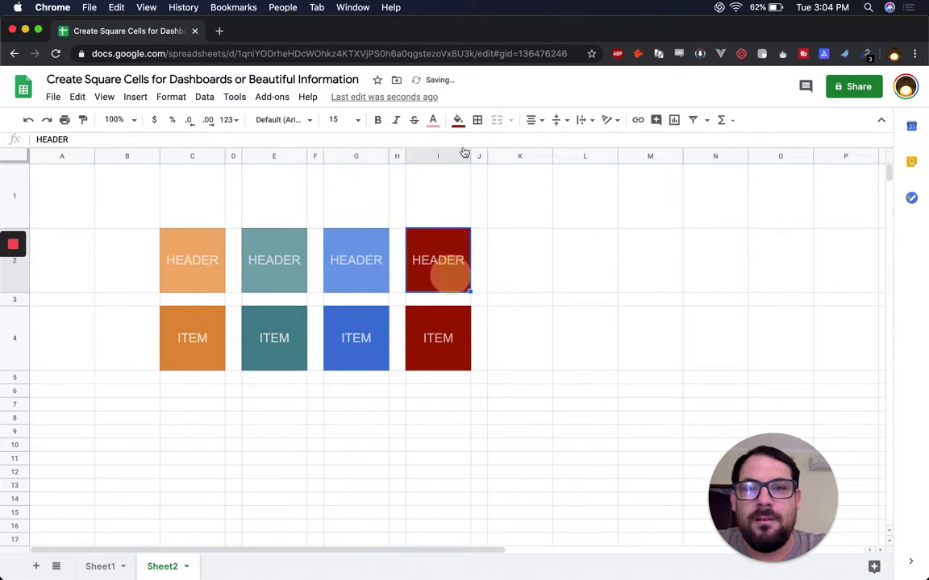
{"action": "left_click", "coordinate": [458, 121]}
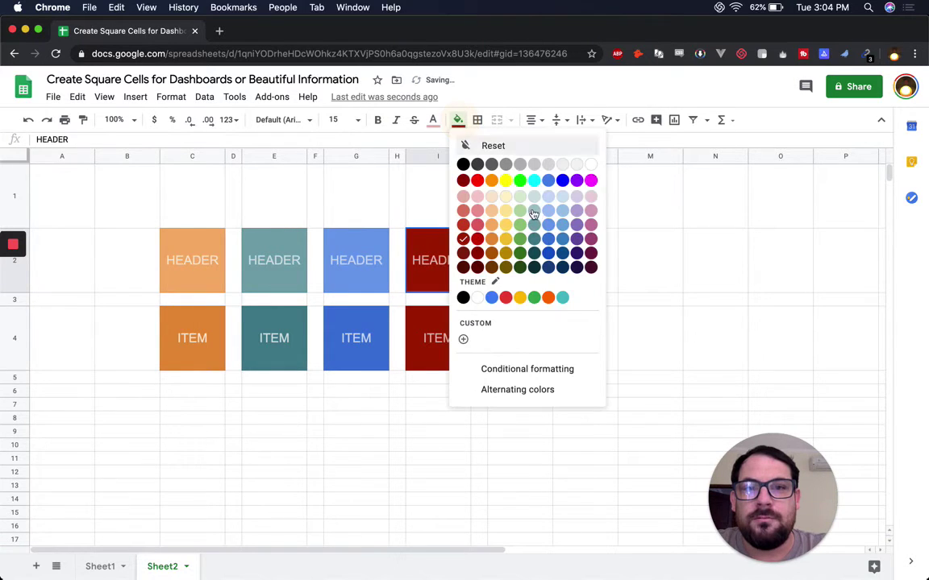
{"action": "left_click", "coordinate": [462, 225]}
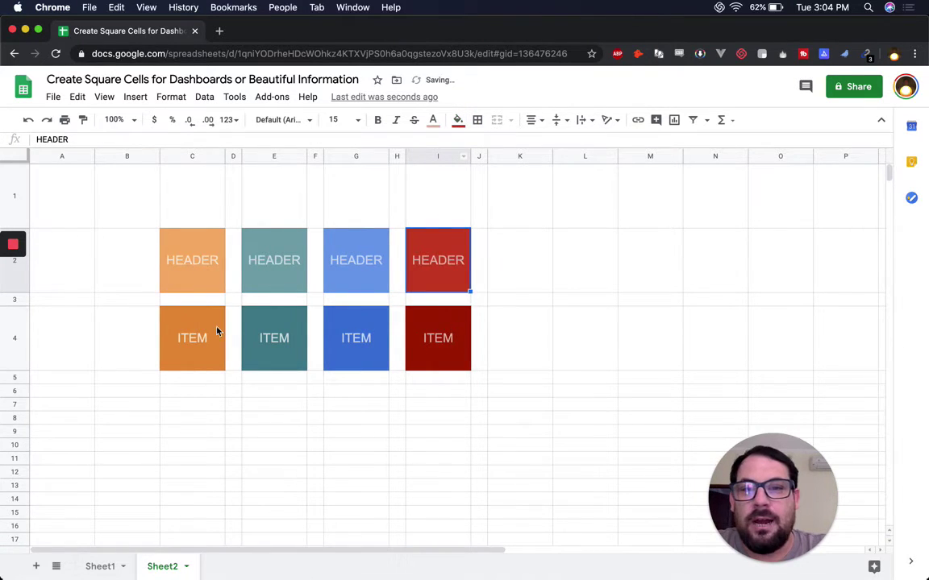
{"action": "left_click", "coordinate": [193, 262]}
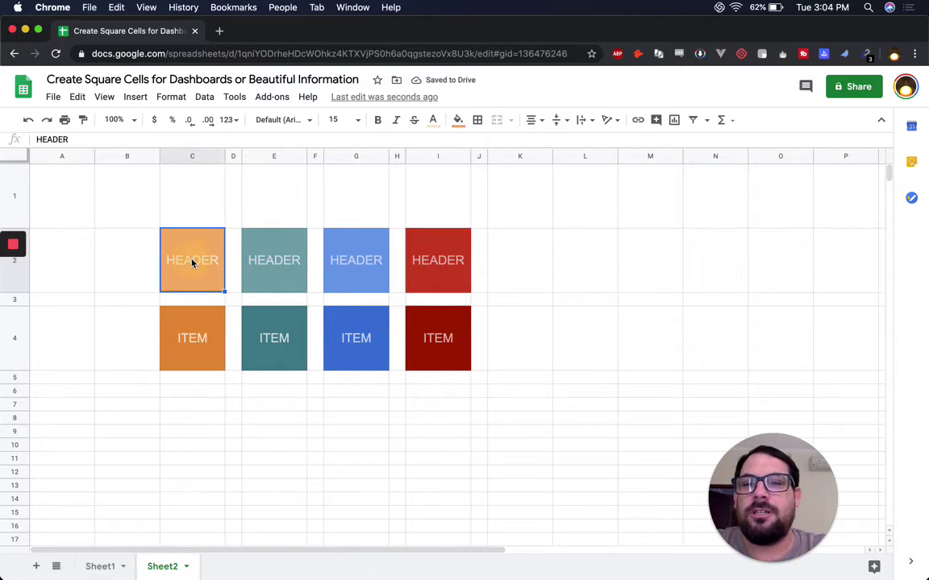
Review the tiles, then turn off Gridlines in the View menu
{"action": "left_click", "coordinate": [193, 342]}
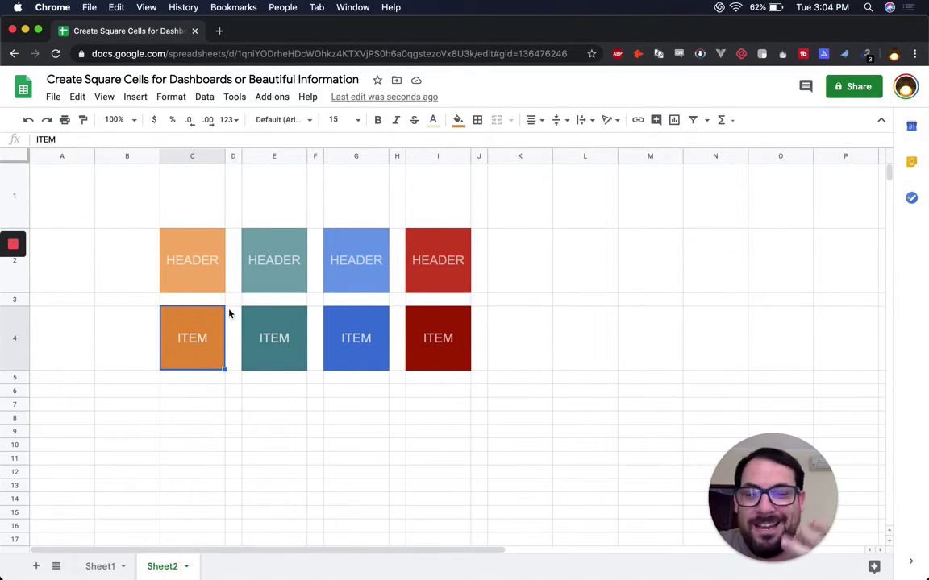
{"action": "left_click", "coordinate": [193, 263]}
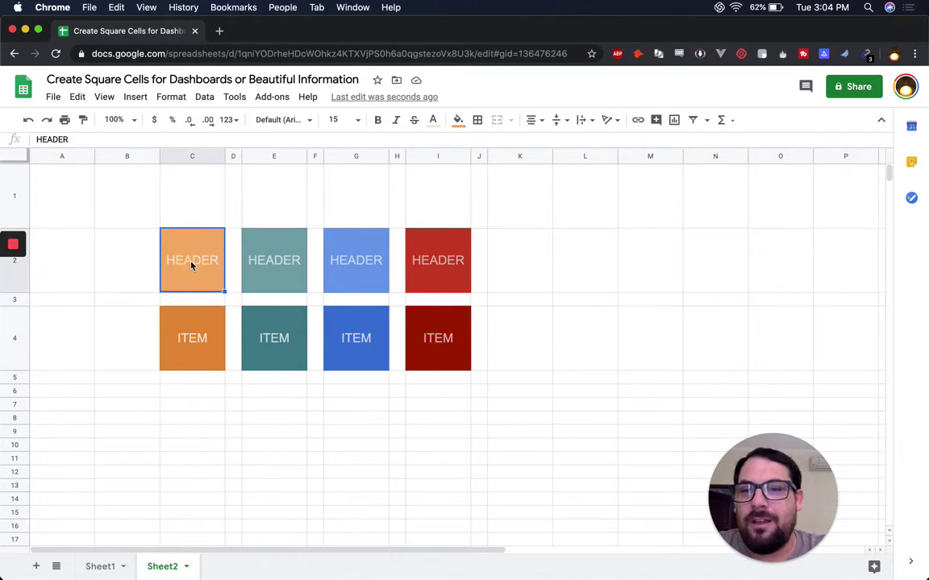
{"action": "key", "text": "Down"}
{"action": "key", "text": "Down"}
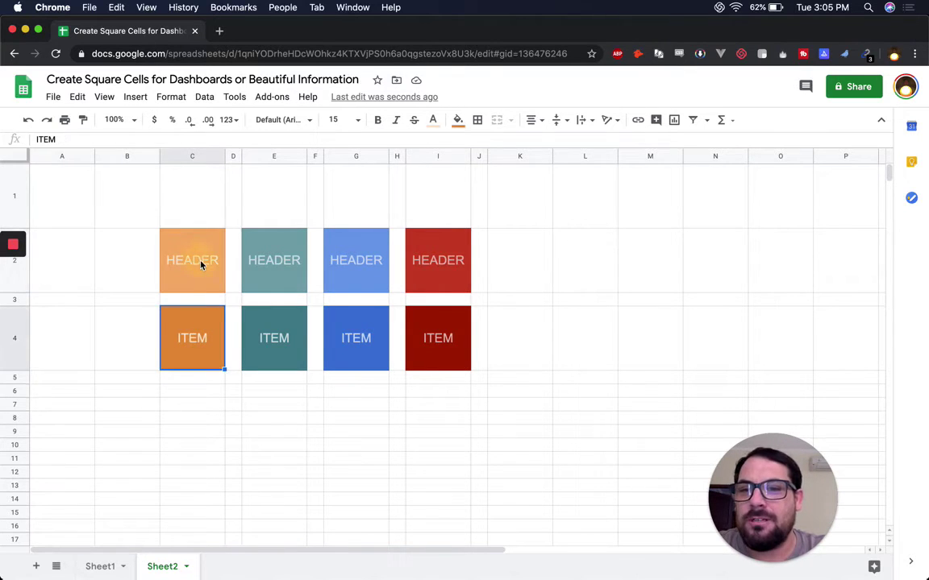
{"action": "left_click", "coordinate": [262, 273]}
{"action": "left_click", "coordinate": [352, 263]}
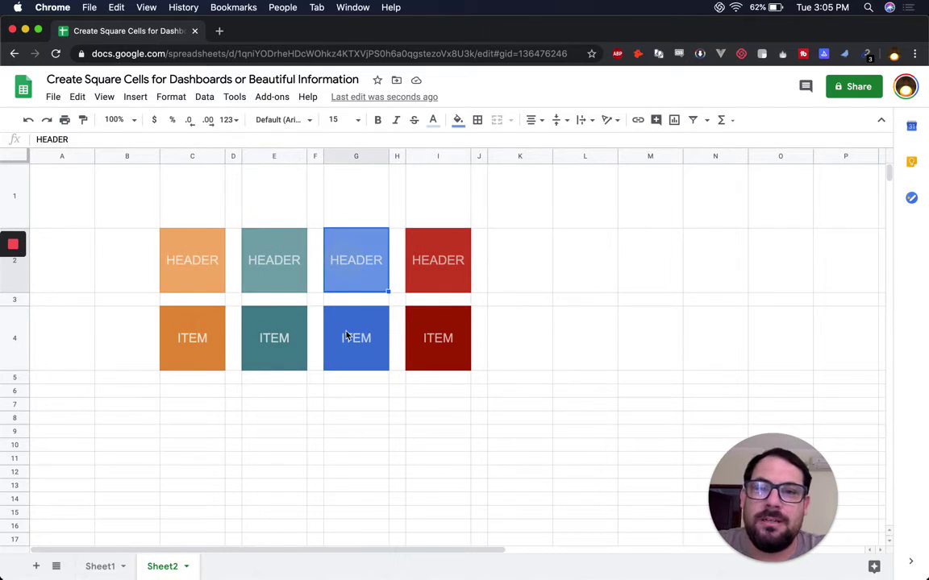
{"action": "left_click", "coordinate": [347, 335]}
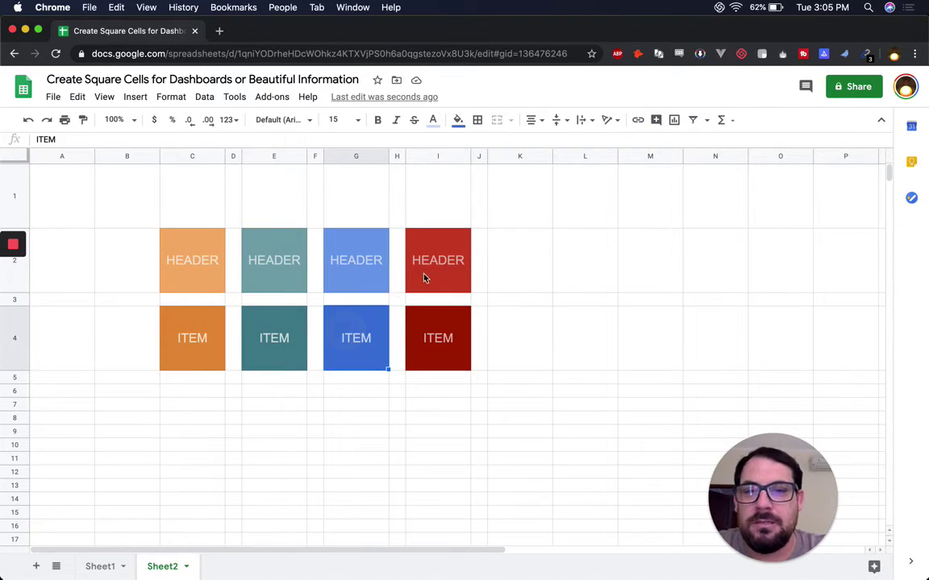
{"action": "left_click", "coordinate": [198, 251]}
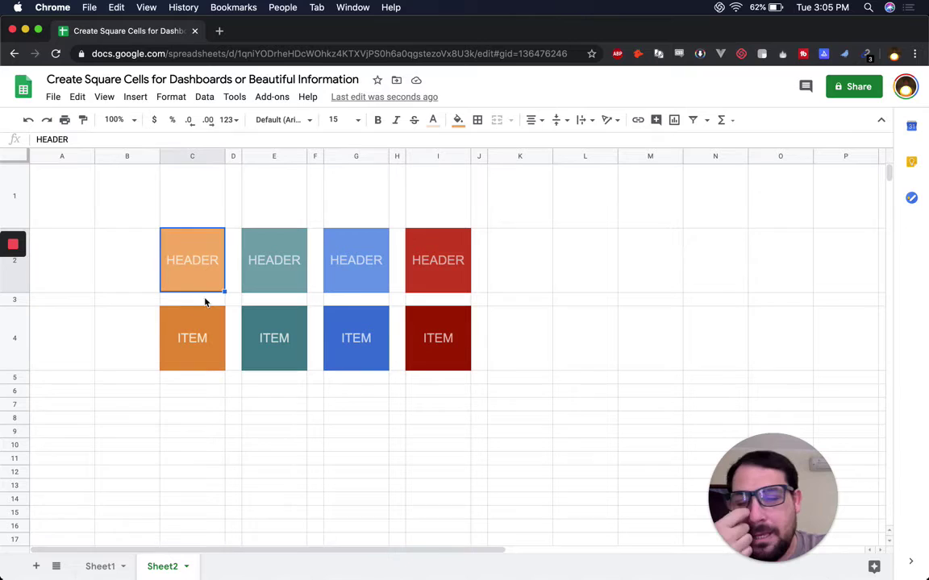
{"action": "left_click", "coordinate": [104, 98]}
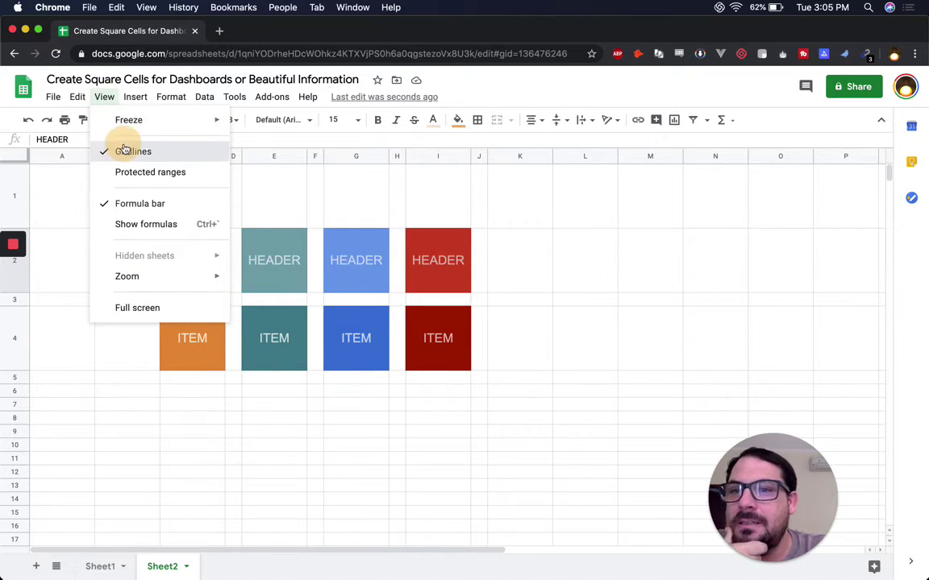
{"action": "left_click", "coordinate": [125, 150]}
{"action": "left_click", "coordinate": [250, 235]}
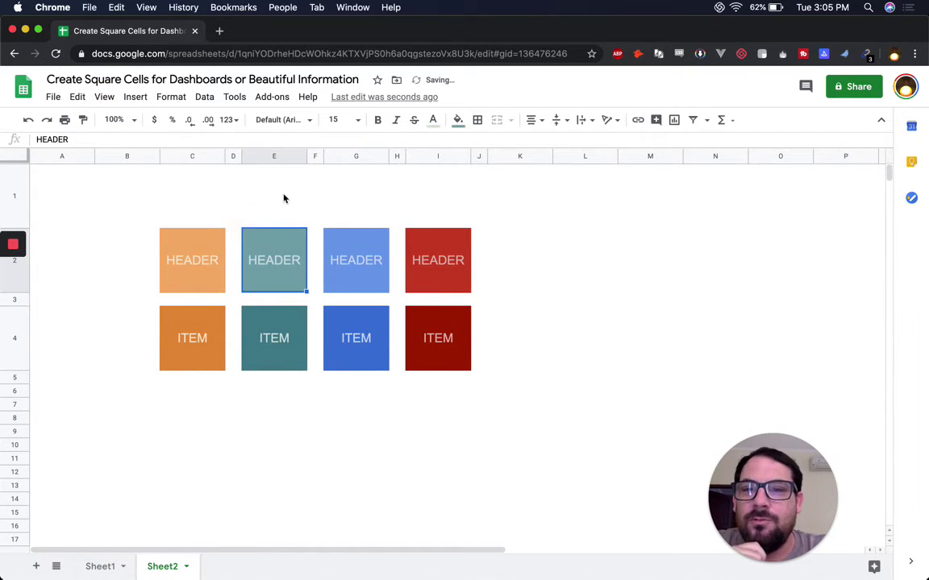
{"action": "left_click", "coordinate": [284, 196]}
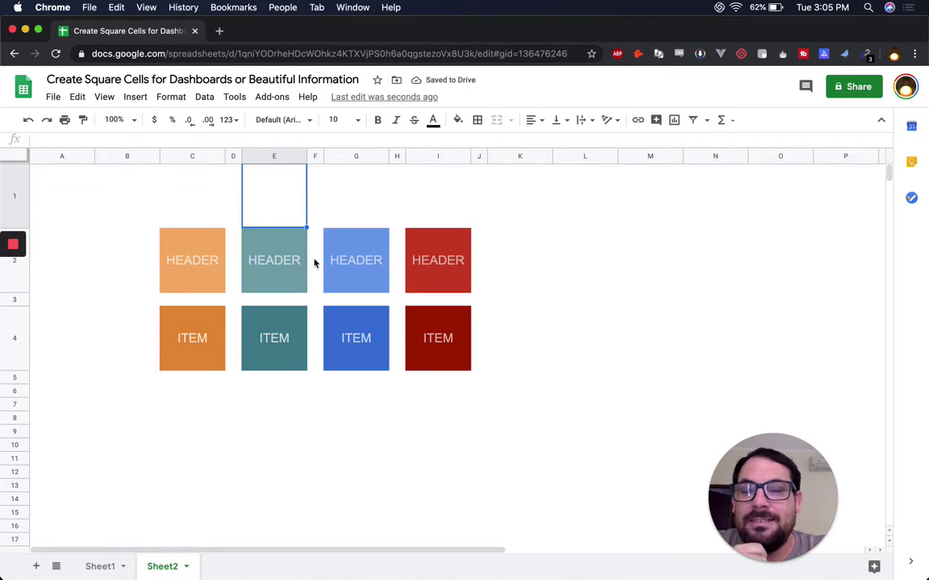
{"action": "left_click", "coordinate": [315, 315]}
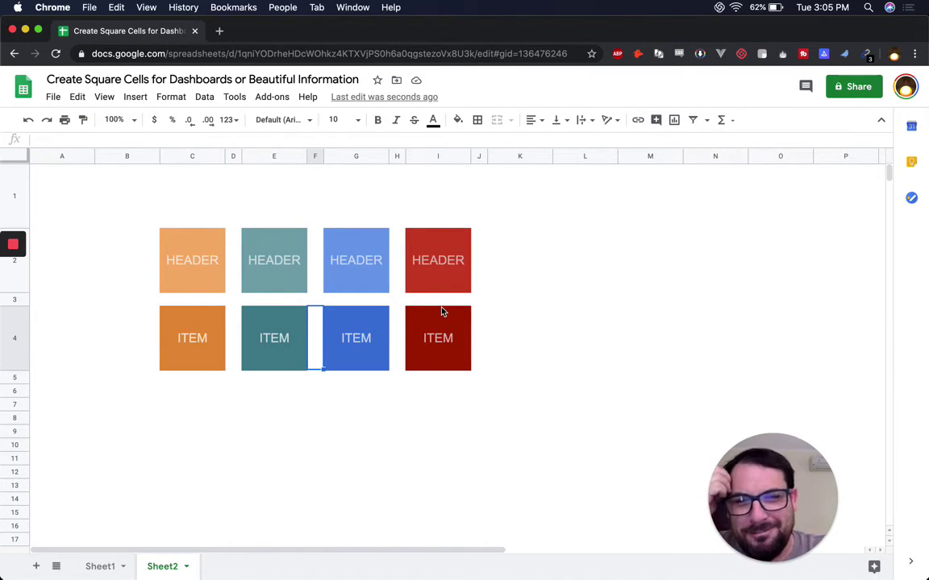
{"action": "left_click", "coordinate": [435, 260]}
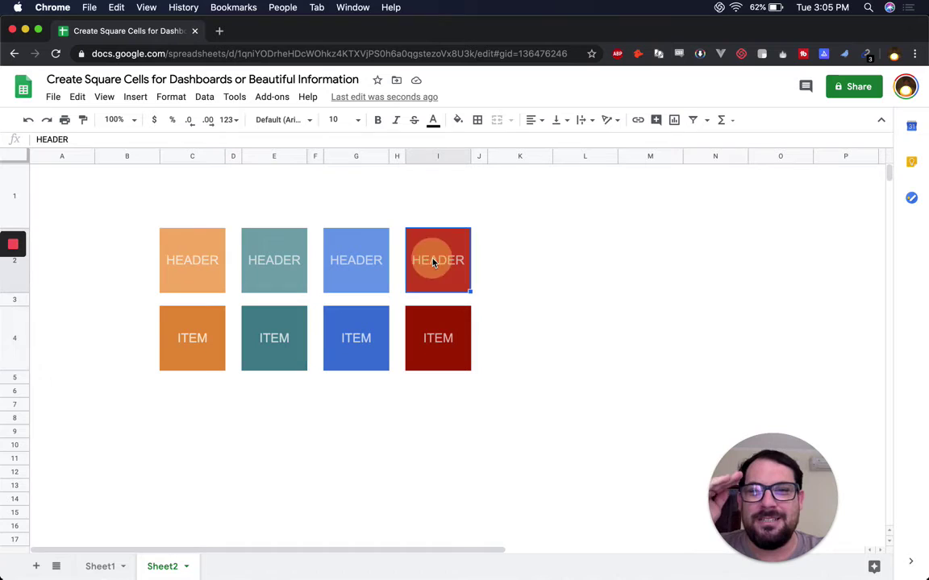
{"action": "left_click", "coordinate": [356, 261]}
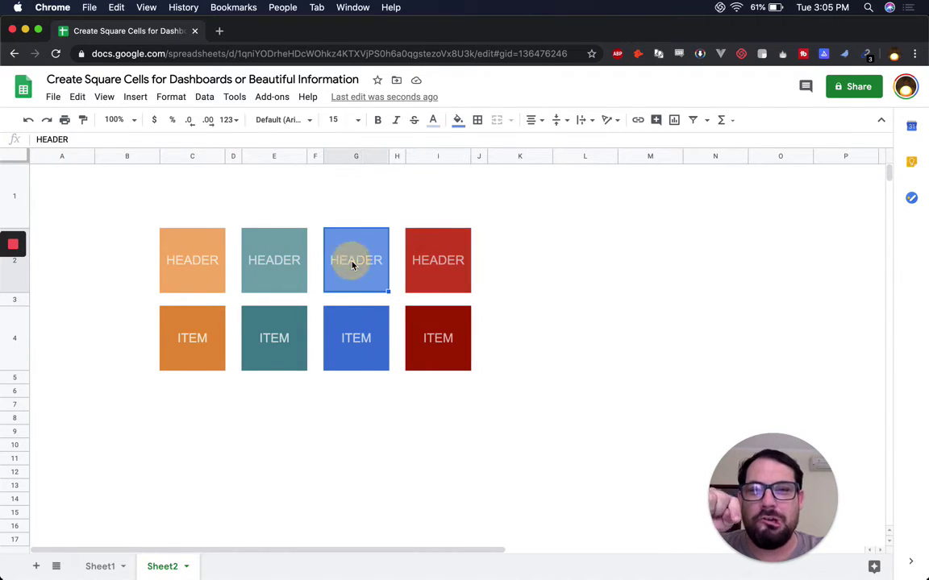
{"action": "left_click", "coordinate": [351, 363]}
{"action": "left_click", "coordinate": [280, 351]}
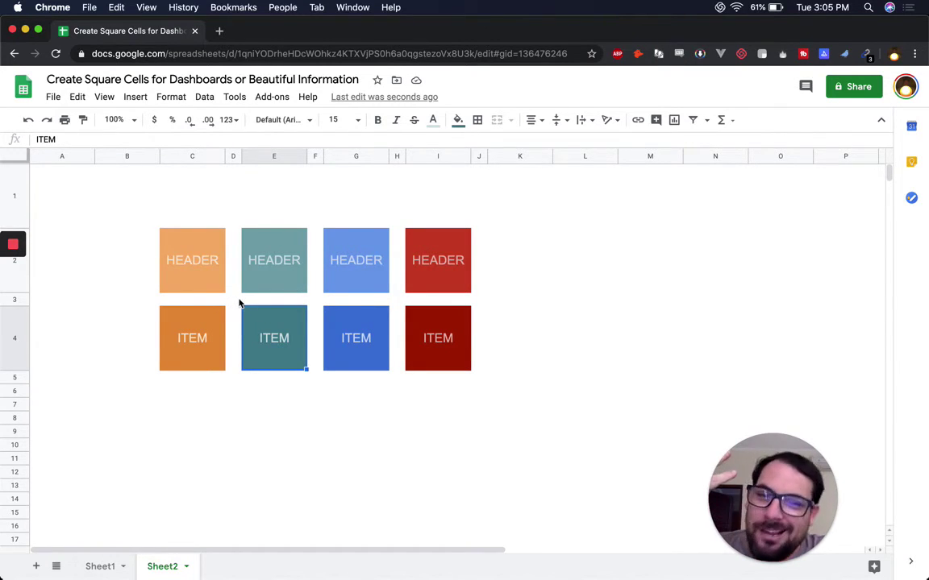
Give the C4 ITEM tile and the C2 HEADER tile a light peach fill
{"action": "left_click", "coordinate": [209, 329]}
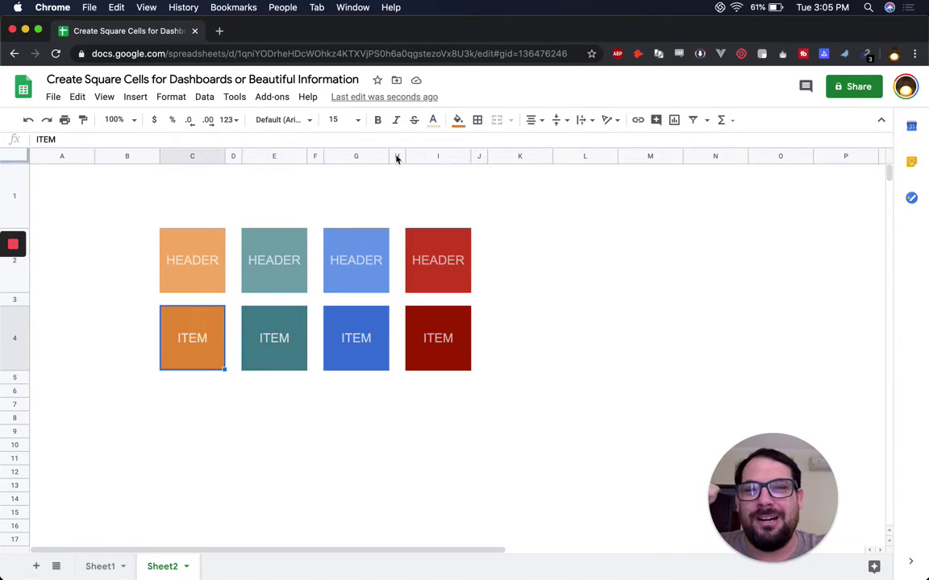
{"action": "left_click", "coordinate": [457, 120]}
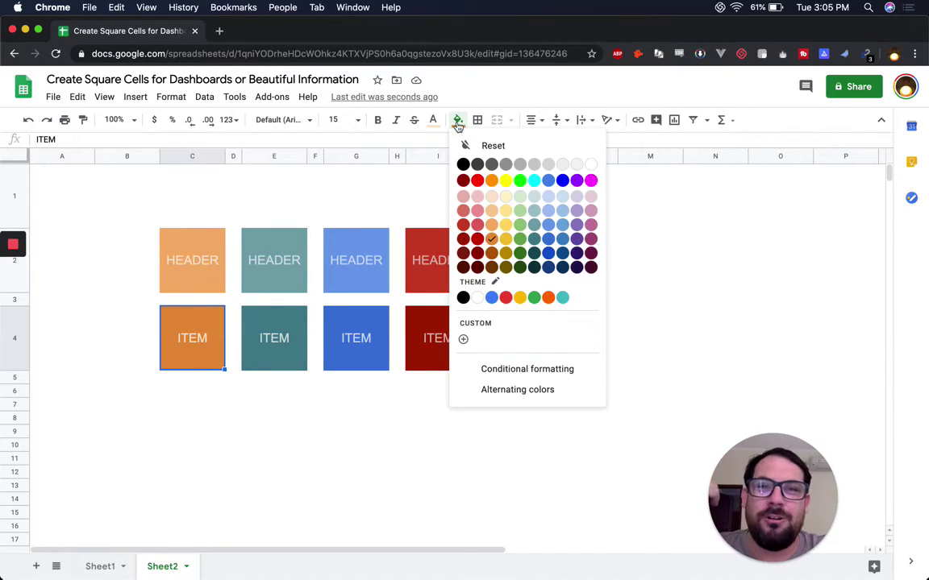
{"action": "left_click", "coordinate": [491, 210]}
{"action": "left_click", "coordinate": [207, 274]}
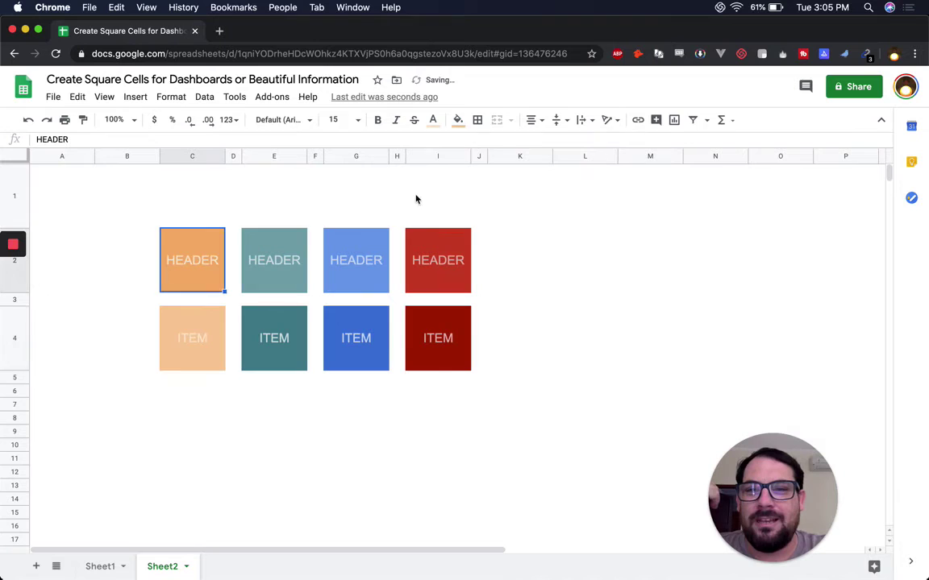
{"action": "left_click", "coordinate": [455, 121]}
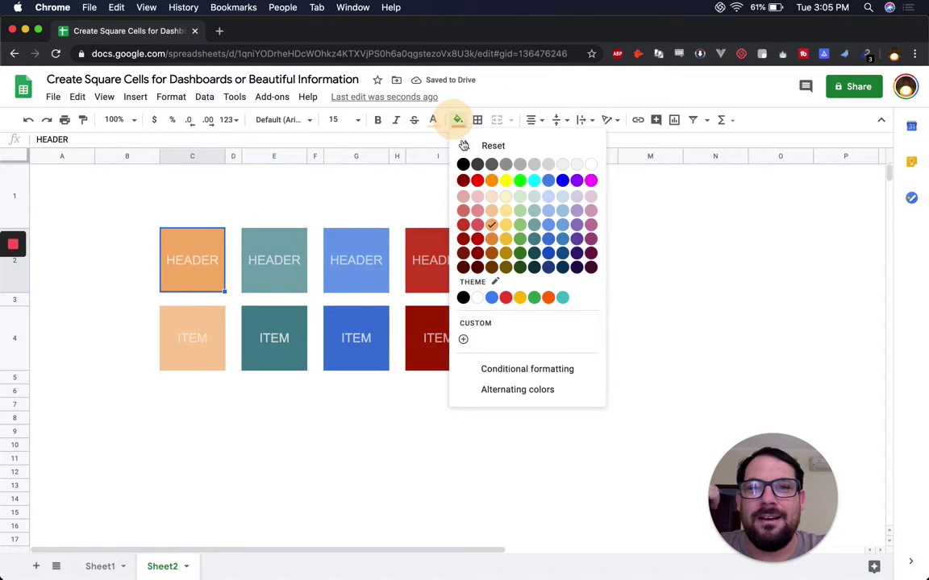
{"action": "left_click", "coordinate": [491, 208]}
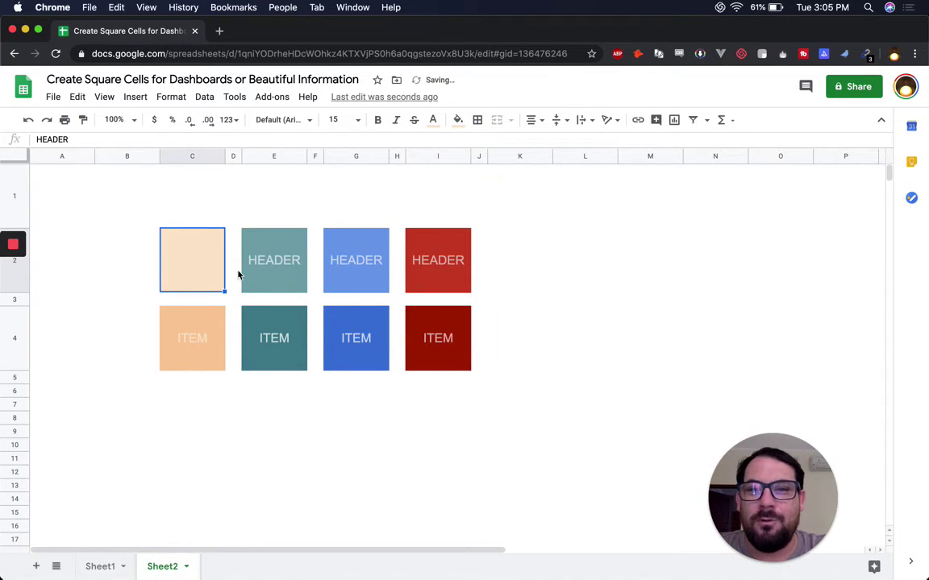
Make the text dark grey in header tiles C2, E2, G2 and I2, repeating with Cmd+Y
{"action": "left_click", "coordinate": [433, 120]}
{"action": "left_click", "coordinate": [467, 165]}
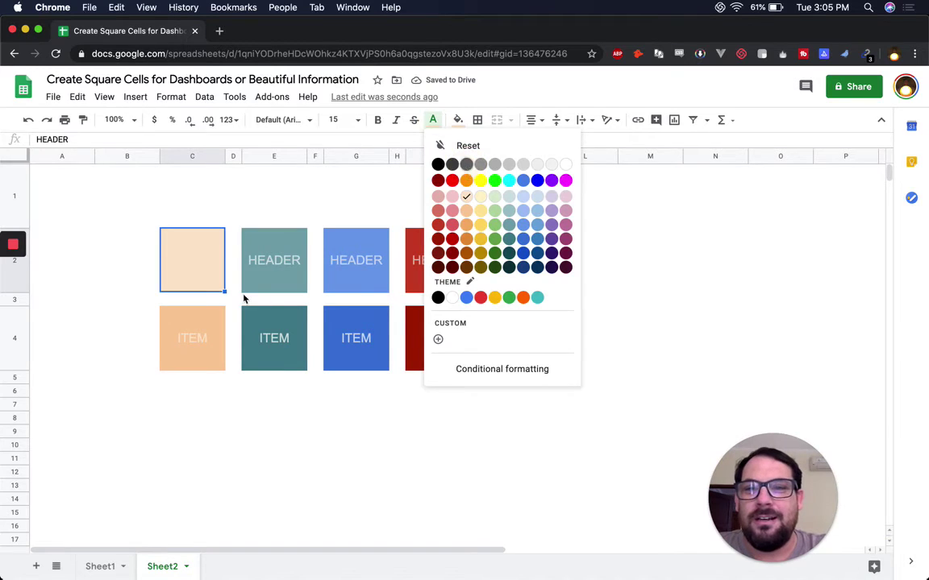
{"action": "left_click", "coordinate": [287, 269]}
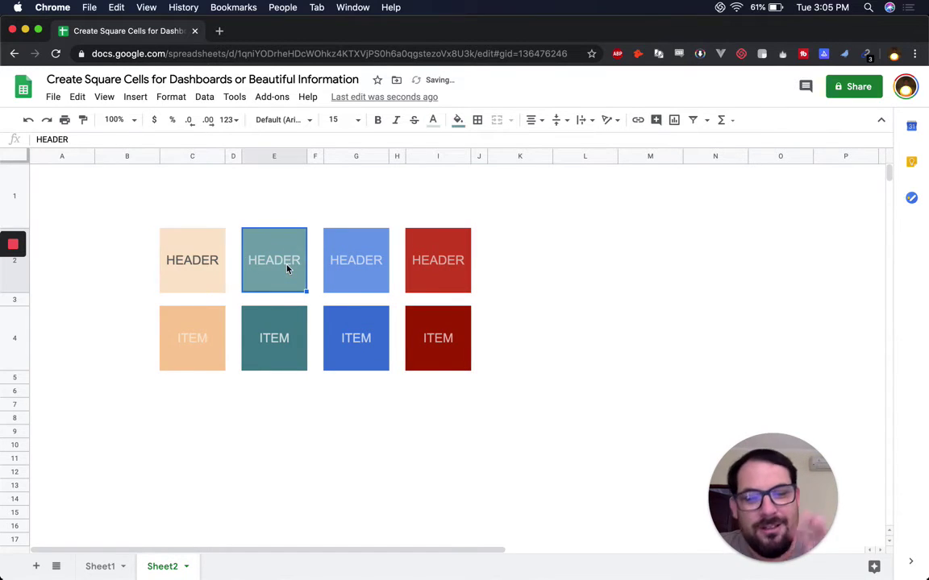
{"action": "key", "text": "super+y"}
{"action": "left_click", "coordinate": [361, 269]}
{"action": "key", "text": "super+y"}
{"action": "left_click", "coordinate": [451, 261]}
{"action": "key", "text": "super+y"}
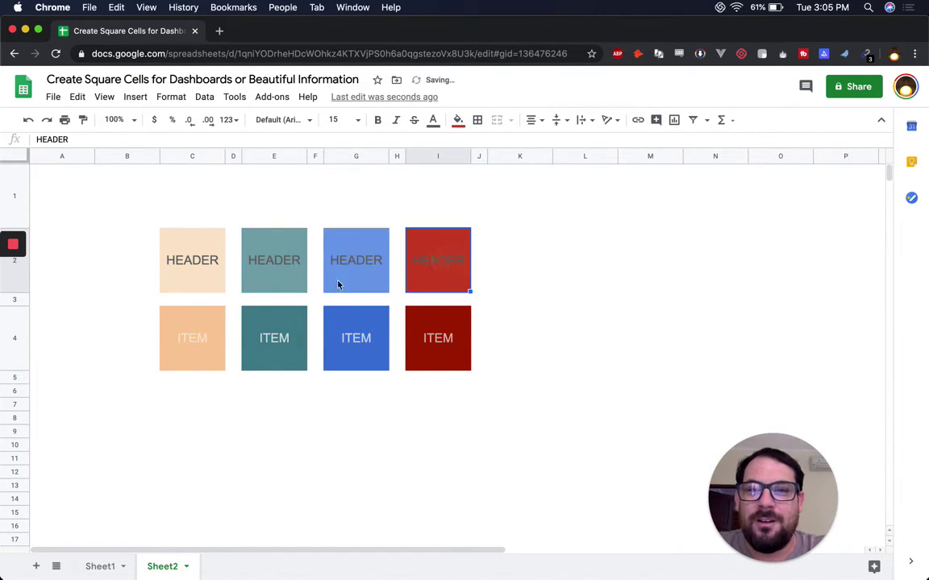
{"action": "left_click", "coordinate": [302, 277]}
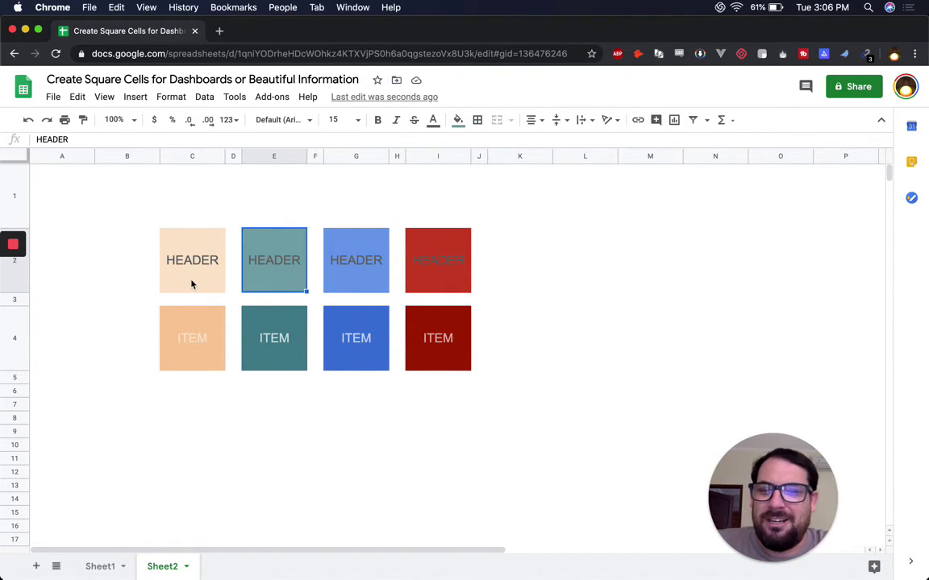
{"action": "left_click", "coordinate": [14, 271]}
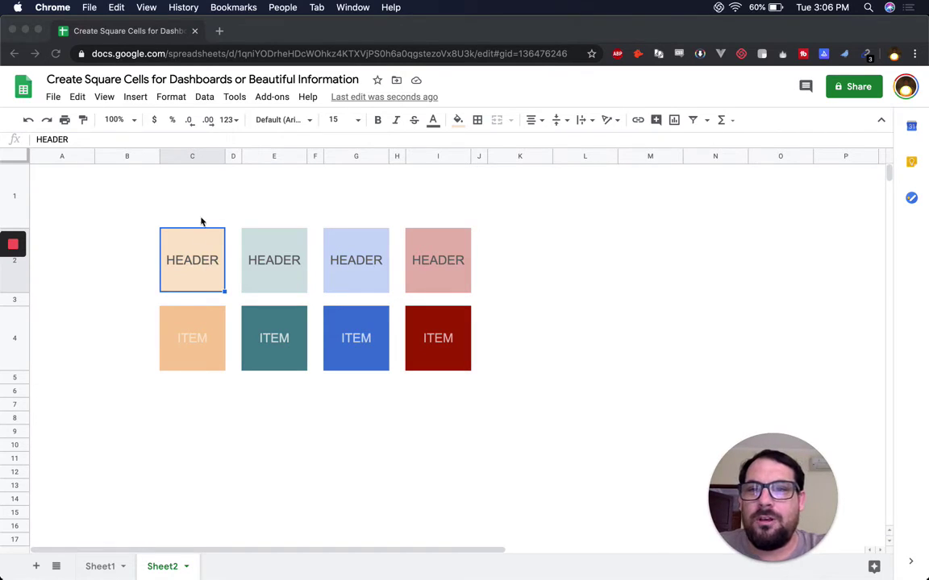
Select columns C, E, G and I and resize them to 200 pixels wide
{"action": "left_click", "coordinate": [196, 160]}
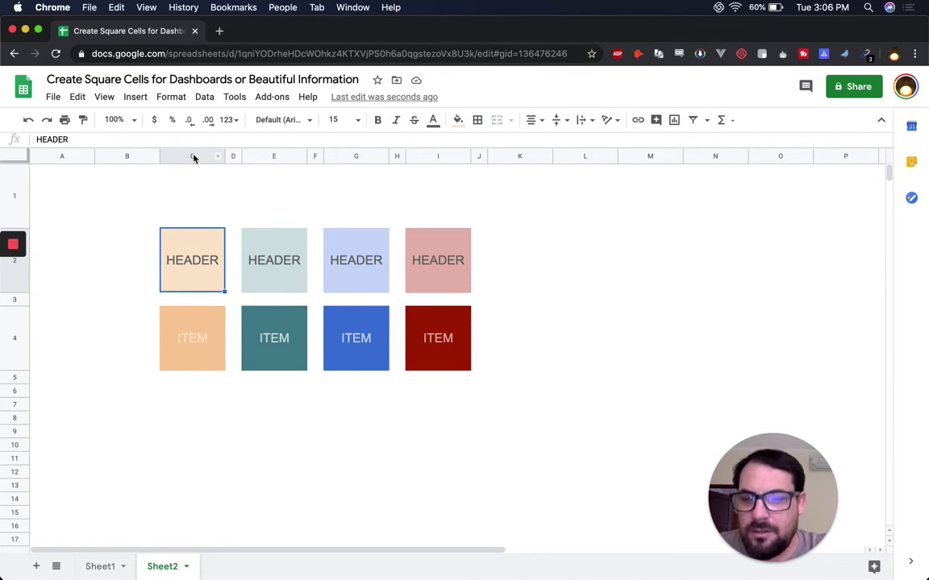
{"action": "left_click", "coordinate": [192, 156]}
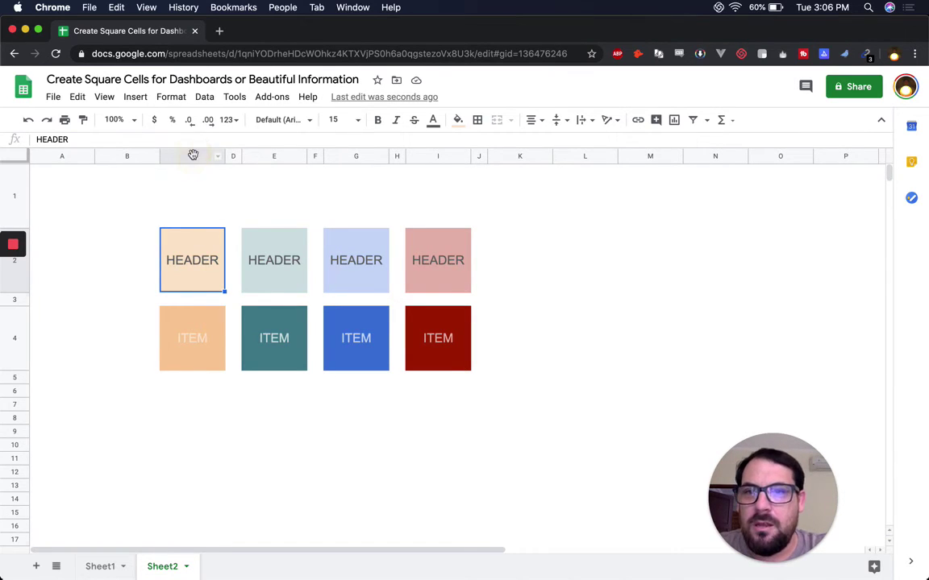
{"action": "left_click", "coordinate": [274, 156], "text": "super"}
{"action": "left_click", "coordinate": [355, 156], "text": "super"}
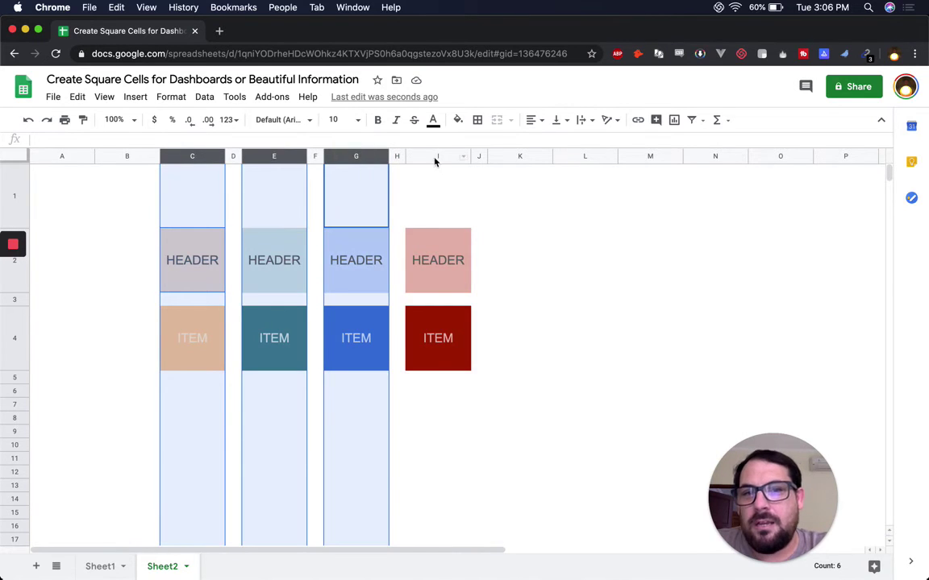
{"action": "left_click", "coordinate": [438, 156], "text": "super"}
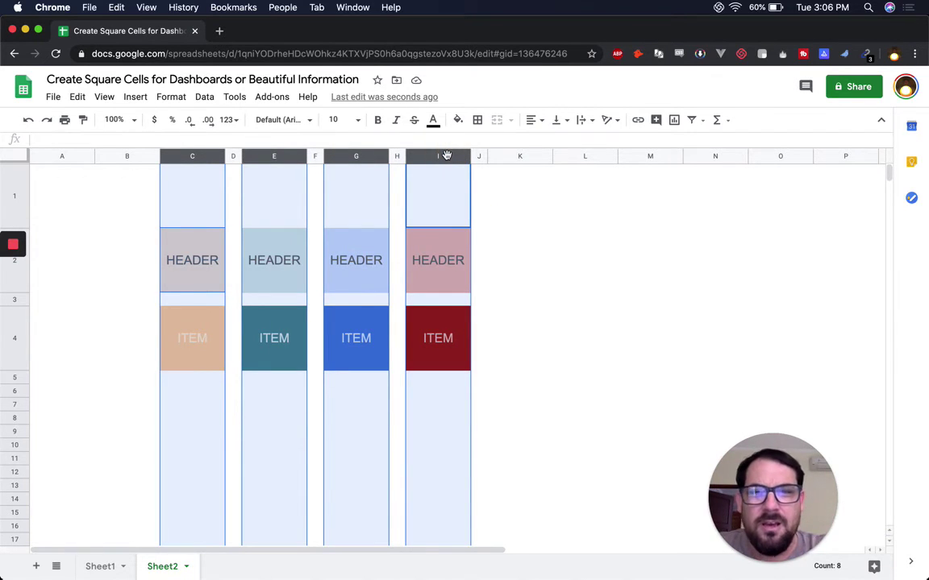
{"action": "right_click", "coordinate": [447, 156]}
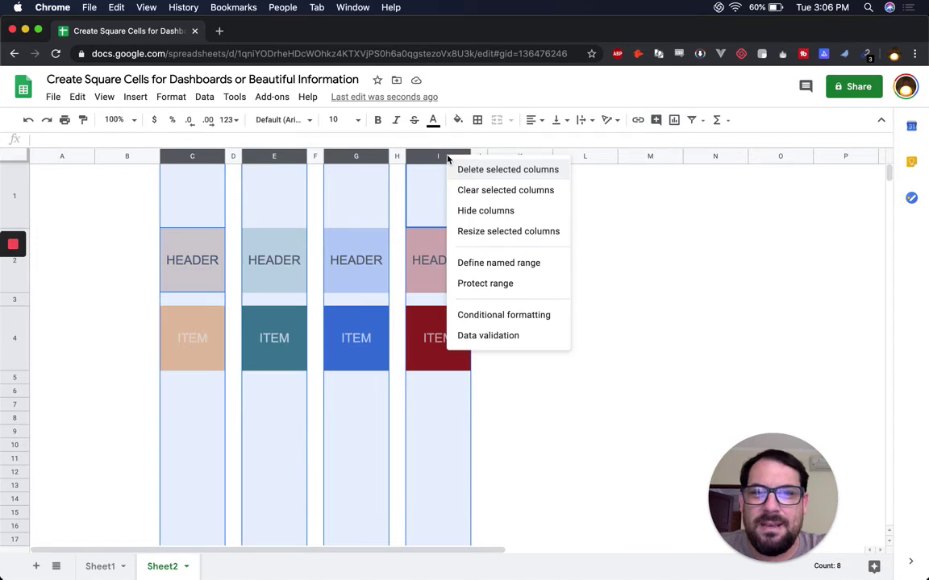
{"action": "left_click", "coordinate": [488, 232]}
{"action": "left_click", "coordinate": [369, 316]}
{"action": "key", "text": "BackSpace"}
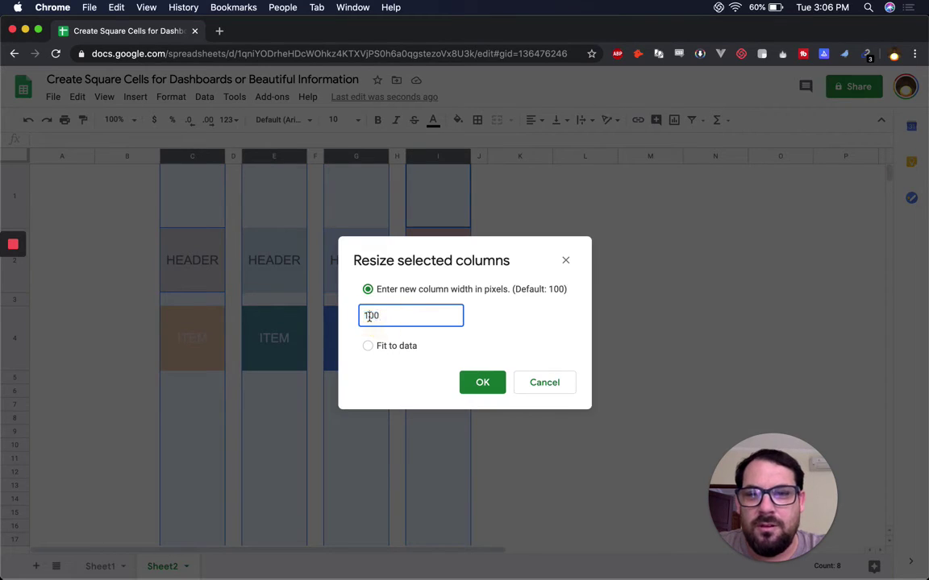
{"action": "type", "text": "2"}
{"action": "left_click", "coordinate": [482, 382]}
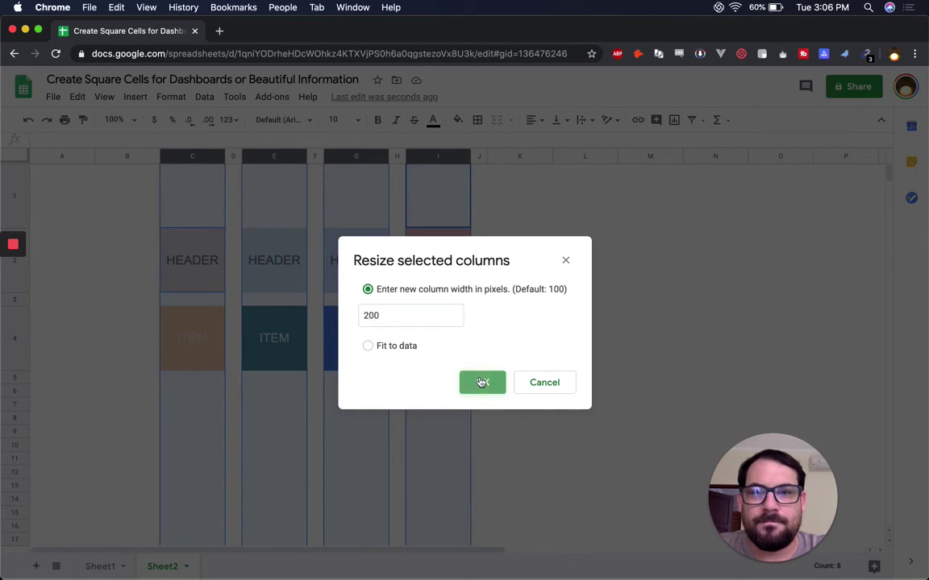
{"action": "left_click", "coordinate": [298, 275]}
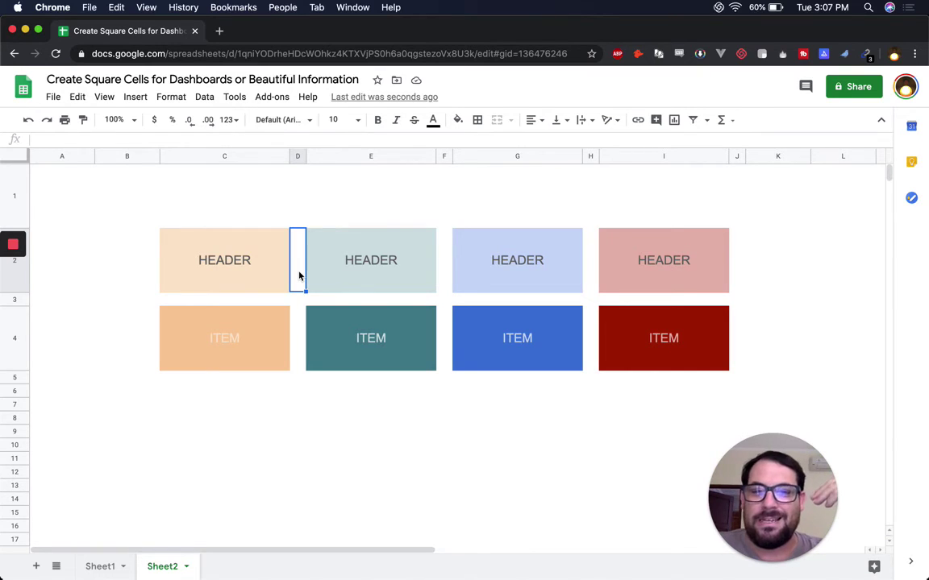
{"action": "left_click", "coordinate": [236, 155]}
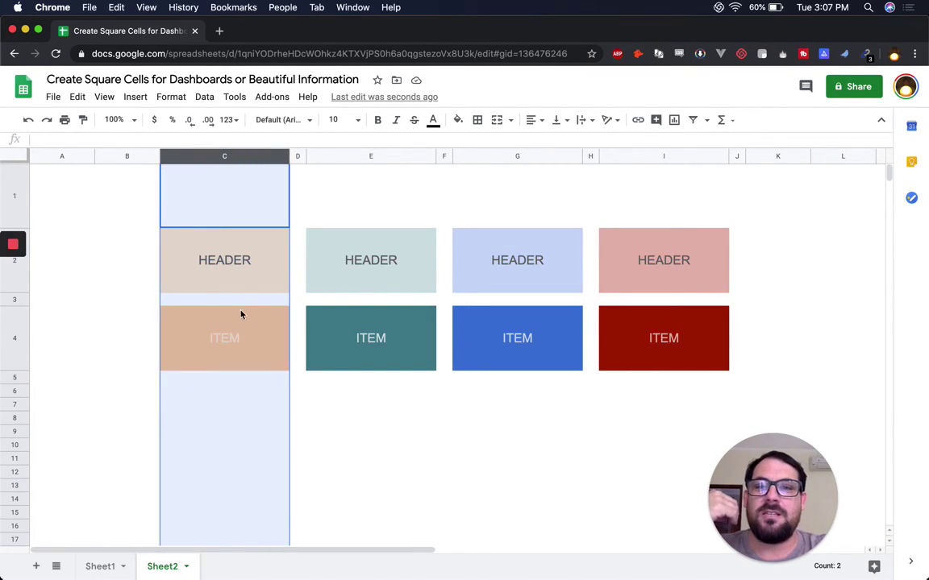
{"action": "left_click", "coordinate": [226, 250]}
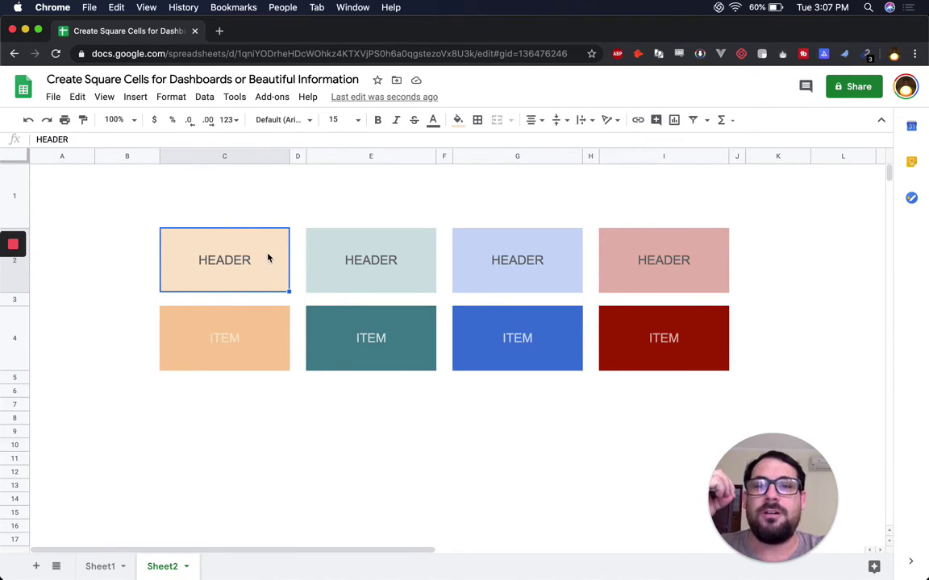
{"action": "left_click", "coordinate": [298, 246]}
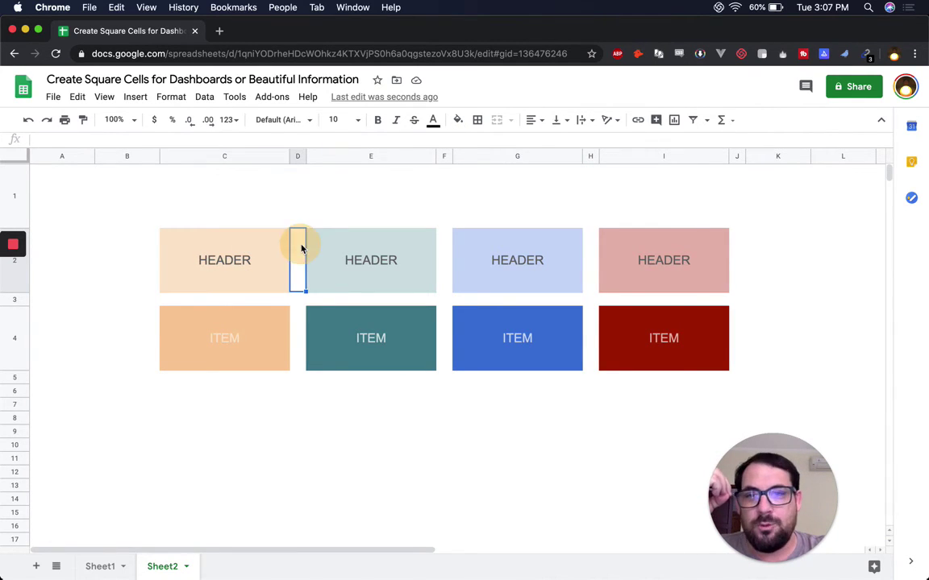
{"action": "left_click", "coordinate": [250, 259]}
{"action": "left_click", "coordinate": [410, 260]}
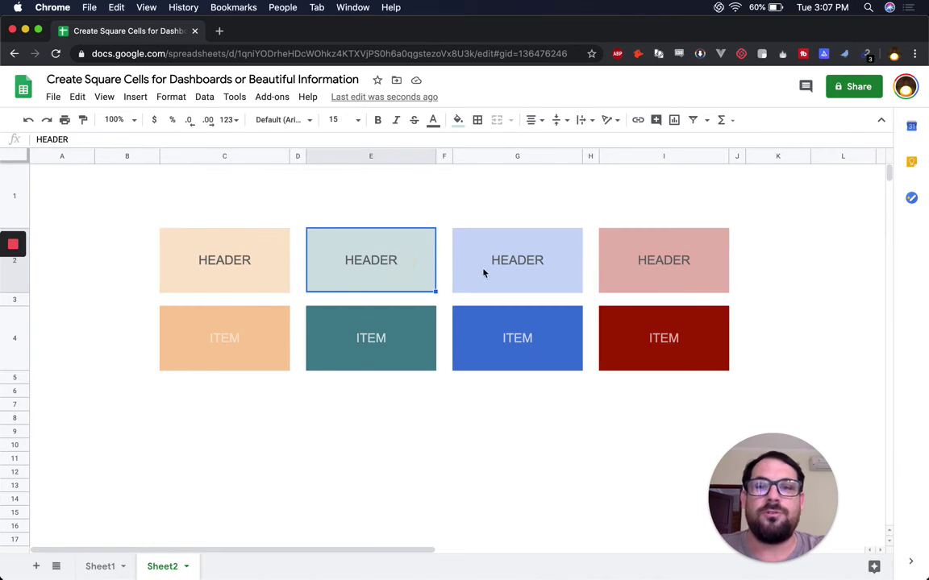
{"action": "left_click", "coordinate": [532, 258]}
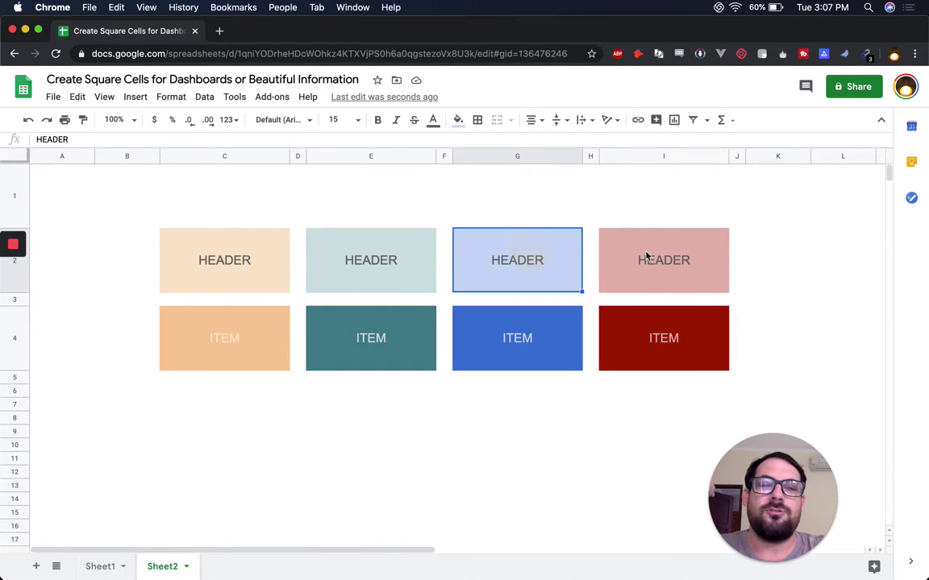
{"action": "left_click", "coordinate": [646, 257]}
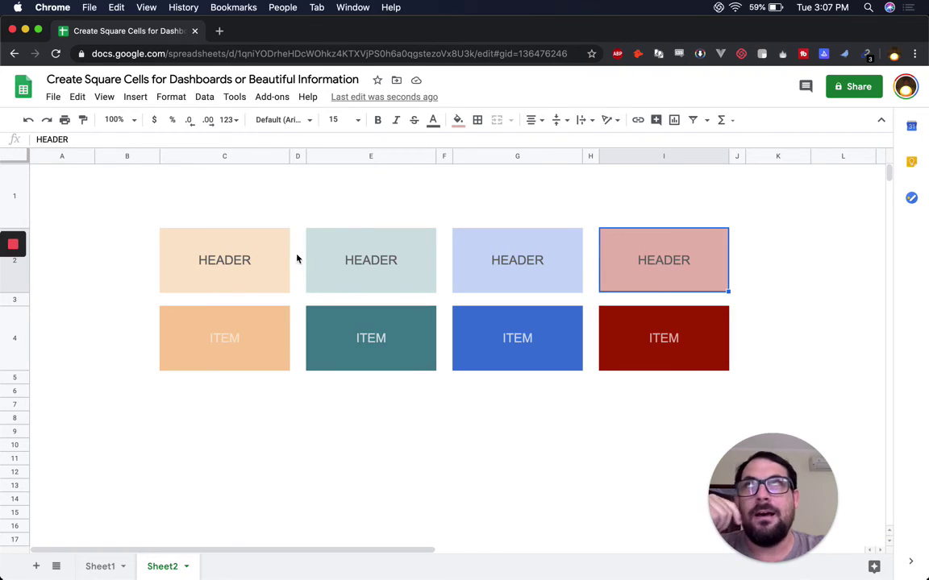
{"action": "left_click_drag", "start_coordinate": [189, 246], "coordinate": [628, 258]}
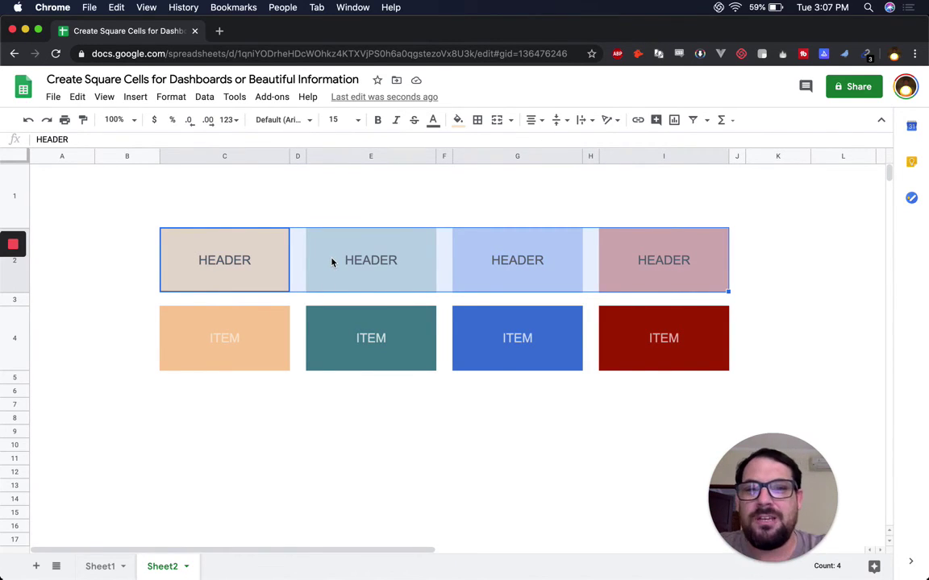
{"action": "left_click", "coordinate": [224, 275]}
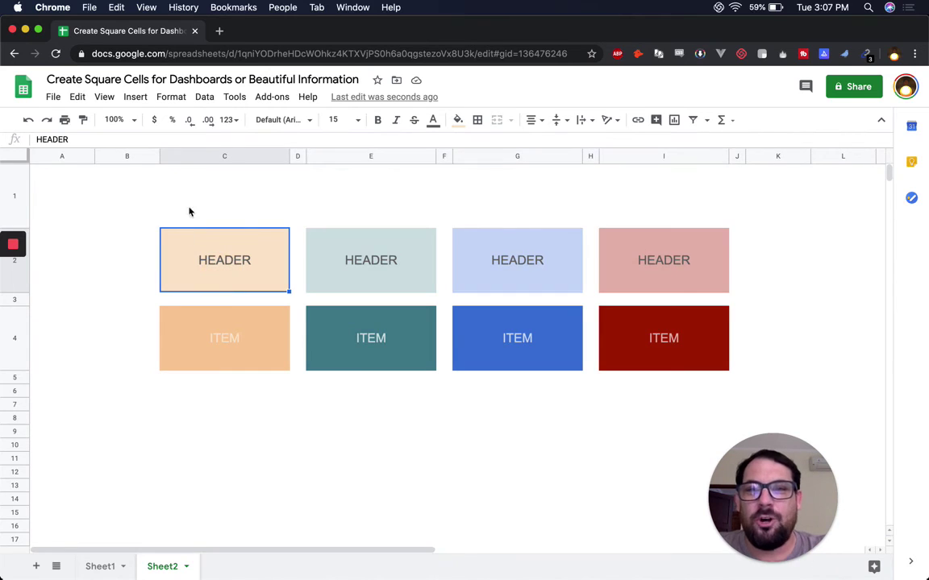
{"action": "left_click", "coordinate": [226, 156]}
{"action": "right_click", "coordinate": [228, 156]}
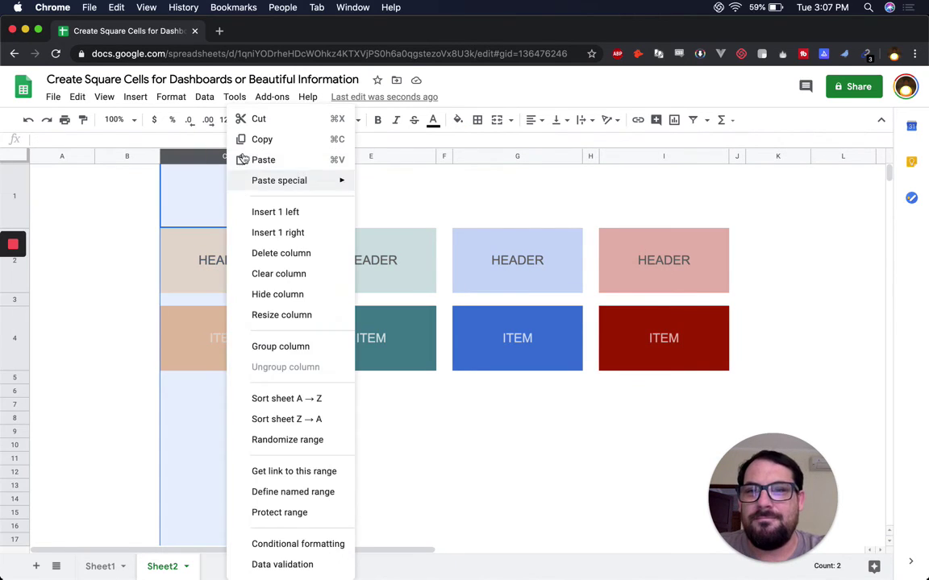
{"action": "left_click", "coordinate": [272, 315]}
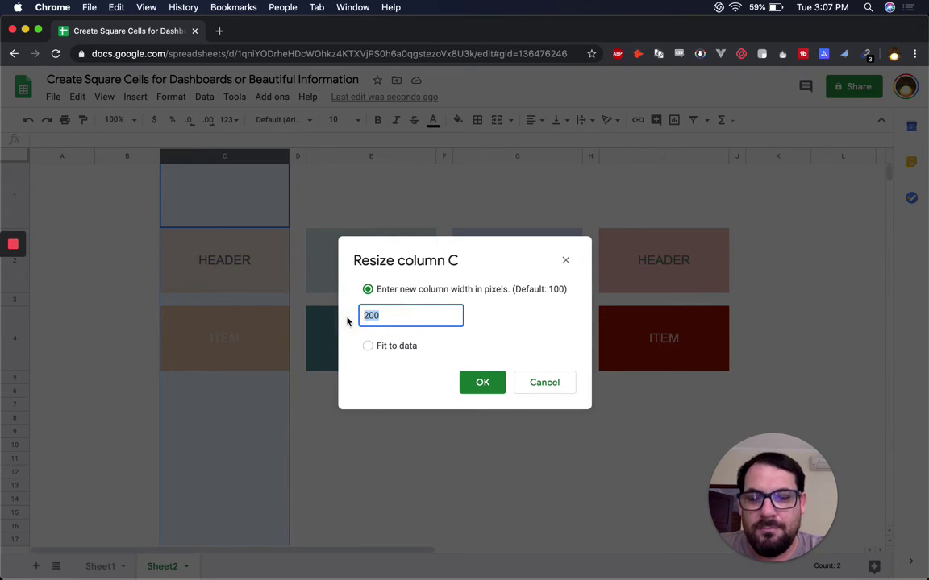
{"action": "key", "text": "Escape"}
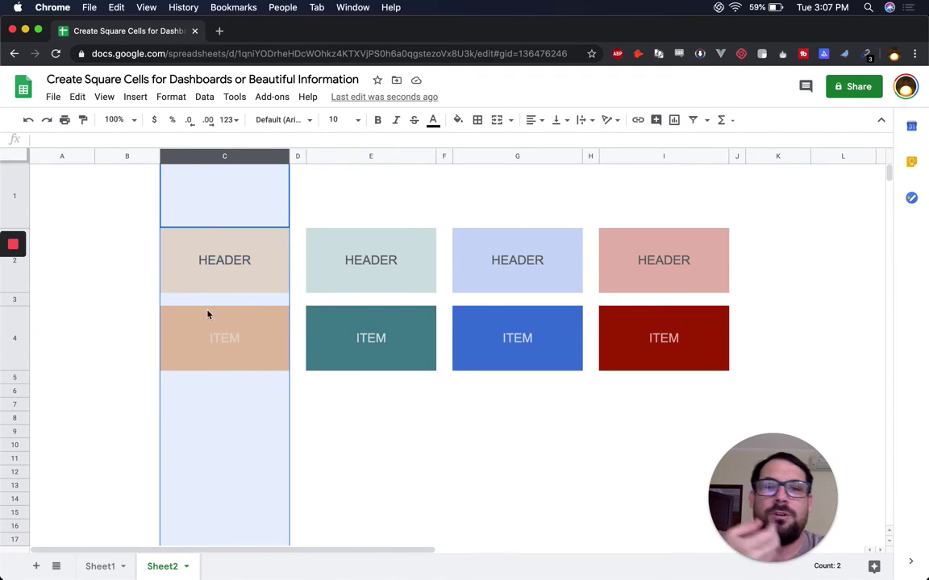
{"action": "left_click", "coordinate": [255, 341]}
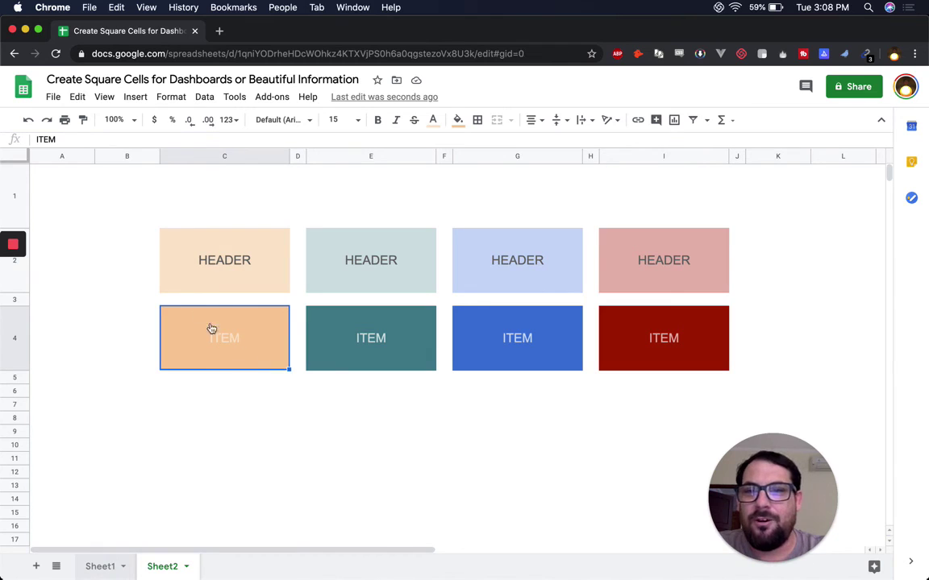
Switch to Sheet1 and inspect the Item 1 cells B3 and H3 and column H
{"action": "left_click", "coordinate": [107, 566]}
{"action": "left_click", "coordinate": [137, 272]}
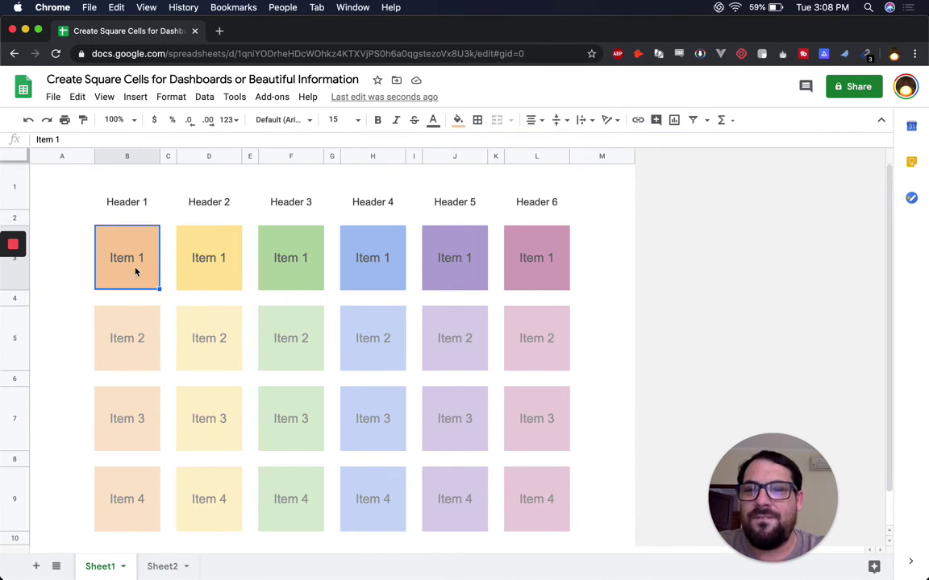
{"action": "left_click", "coordinate": [374, 274]}
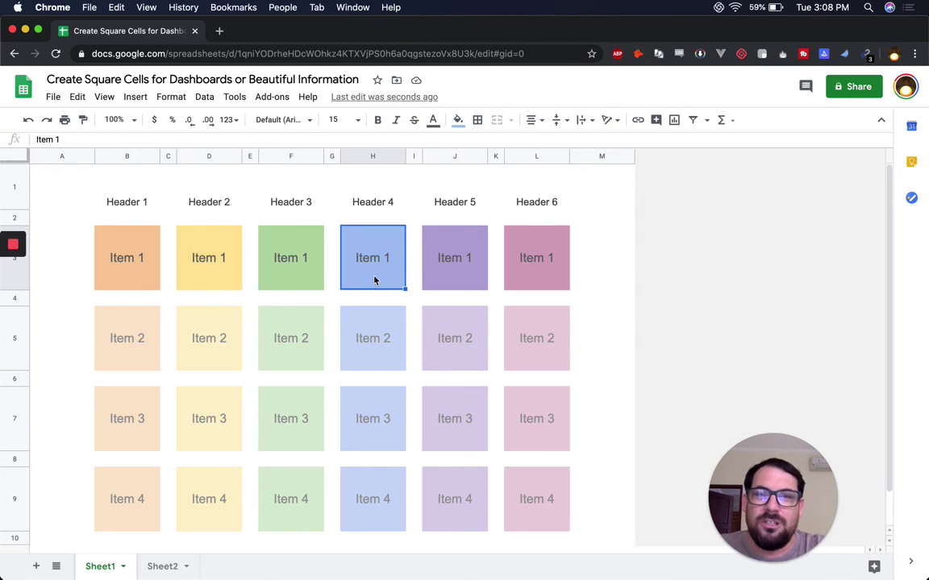
{"action": "left_click", "coordinate": [365, 155]}
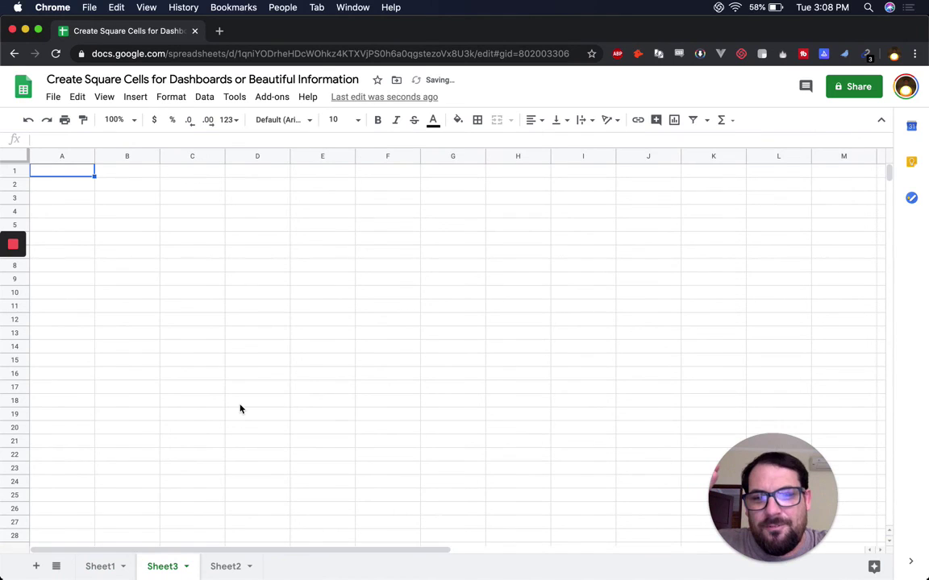
Select C7:E7 on Sheet3, then return to Sheet1 and select cell B3
{"action": "left_click_drag", "start_coordinate": [192, 251], "coordinate": [300, 257]}
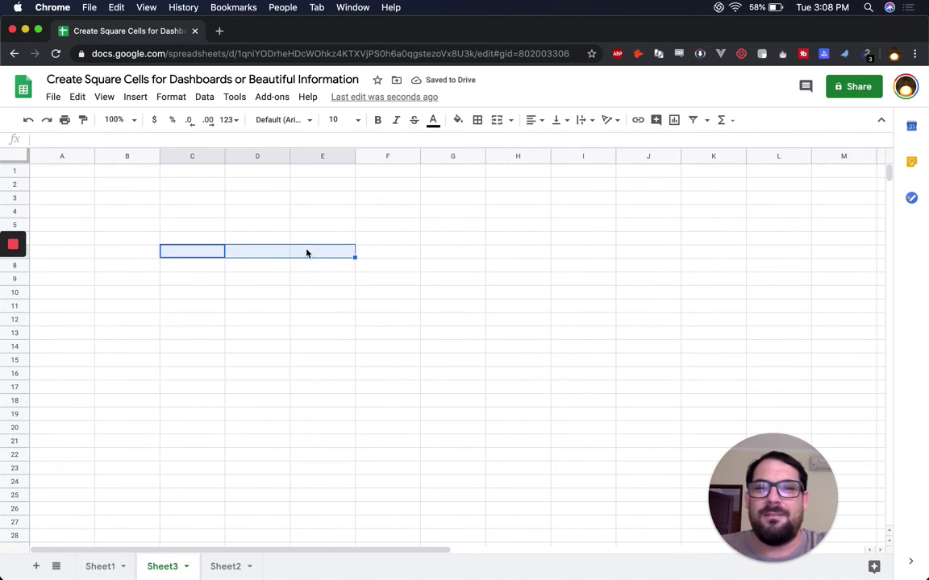
{"action": "left_click", "coordinate": [308, 255]}
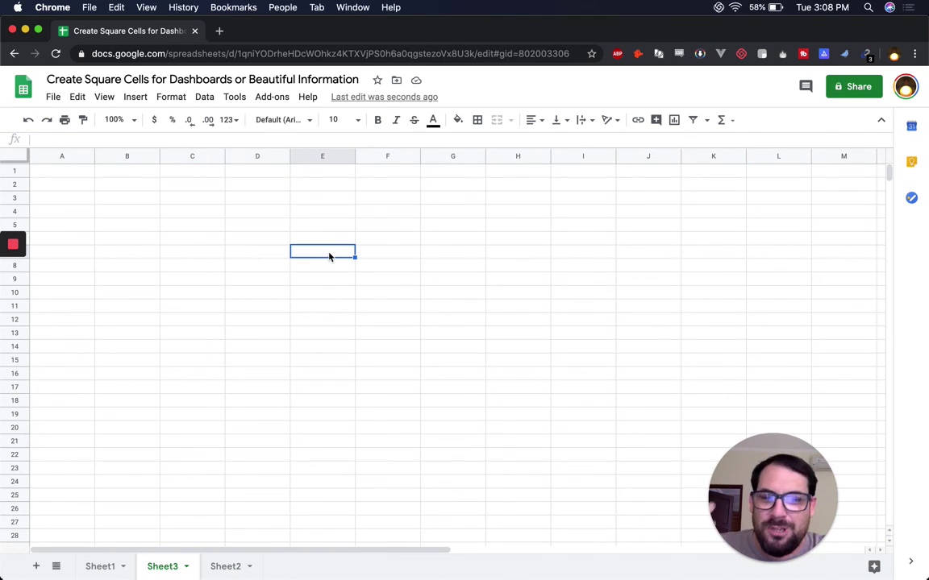
{"action": "left_click", "coordinate": [99, 567]}
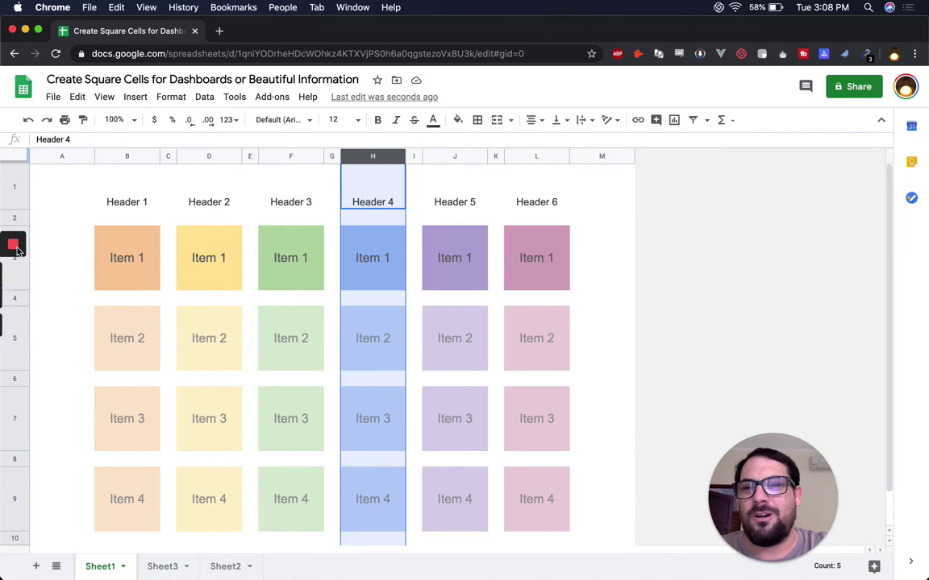
{"action": "mouse_move", "coordinate": [16, 250]}
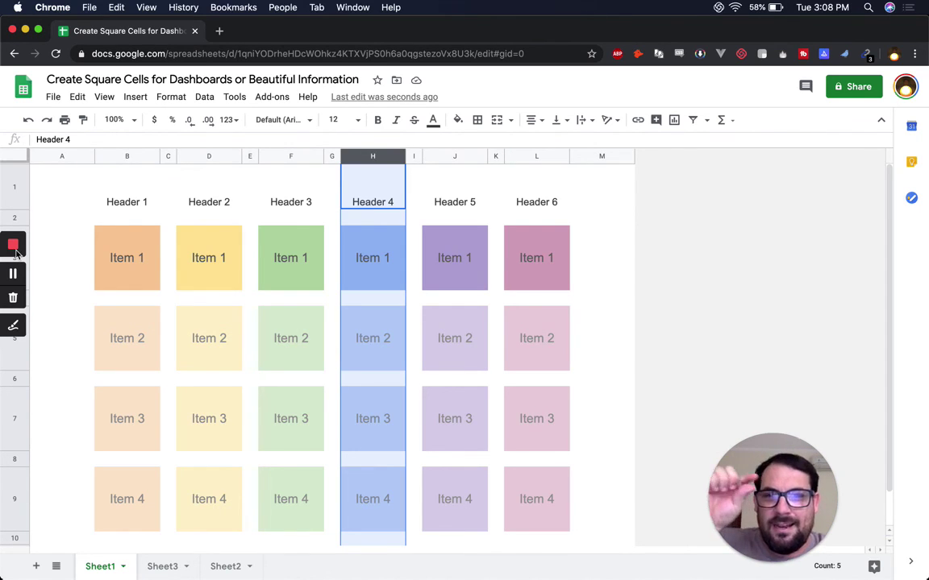
{"action": "left_click", "coordinate": [113, 257]}
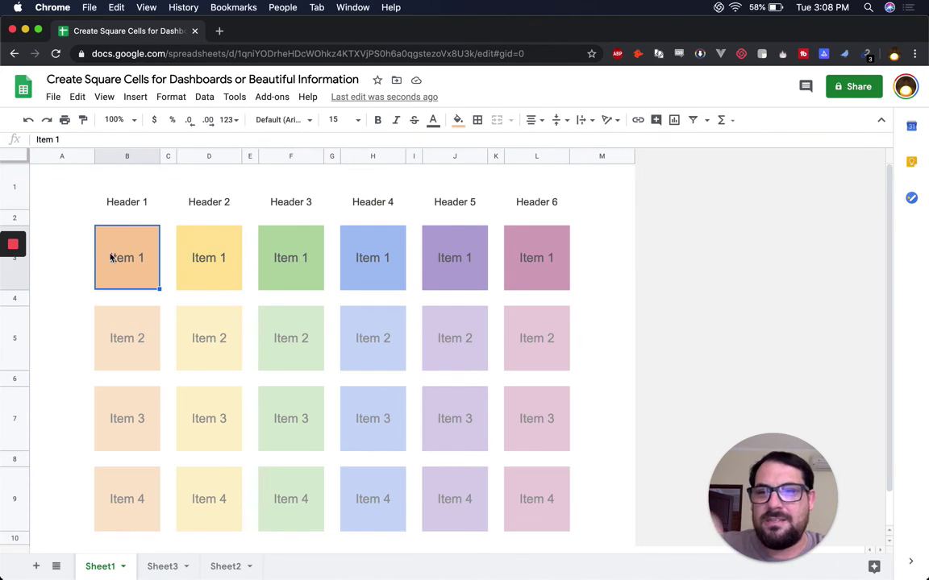